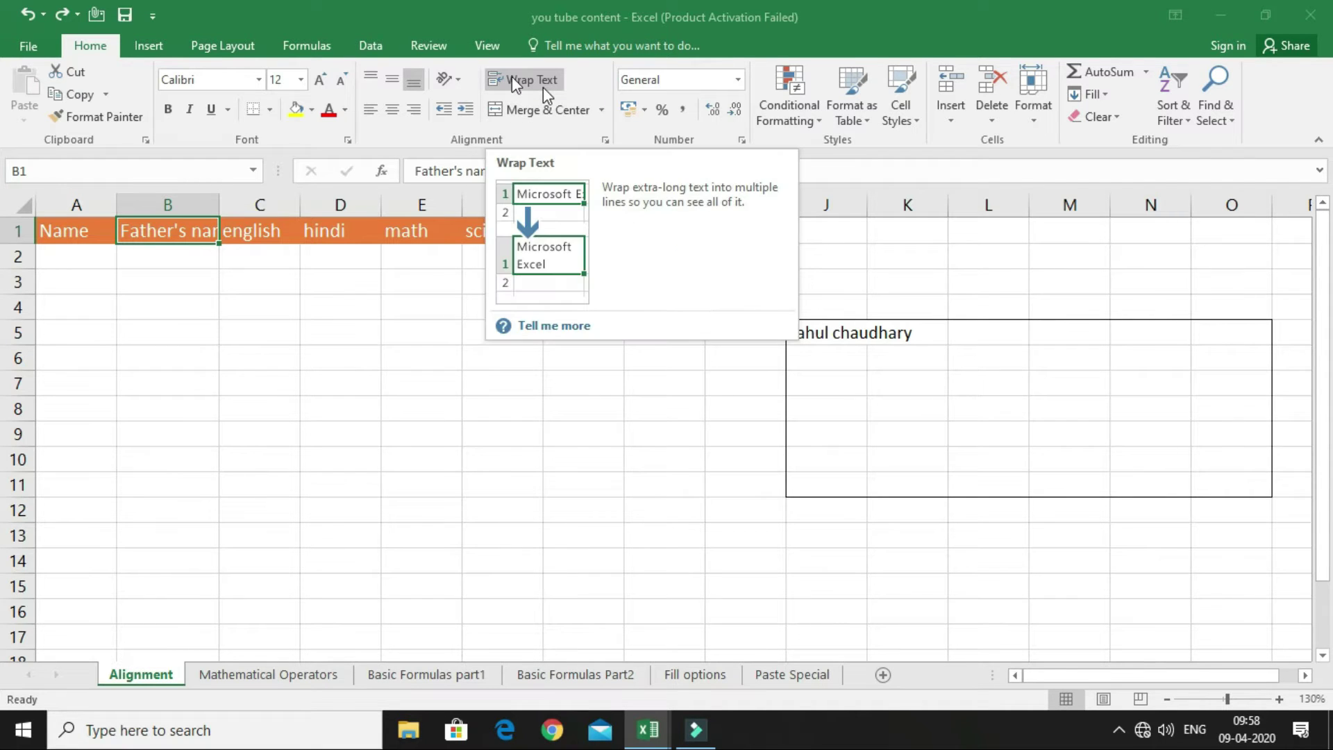
Step: Turn on Wrap Text for the Father's name header in B1 so it fits on two lines
{"action": "left_click", "coordinate": [250, 369]}
{"action": "left_click_drag", "start_coordinate": [72, 230], "coordinate": [597, 225]}
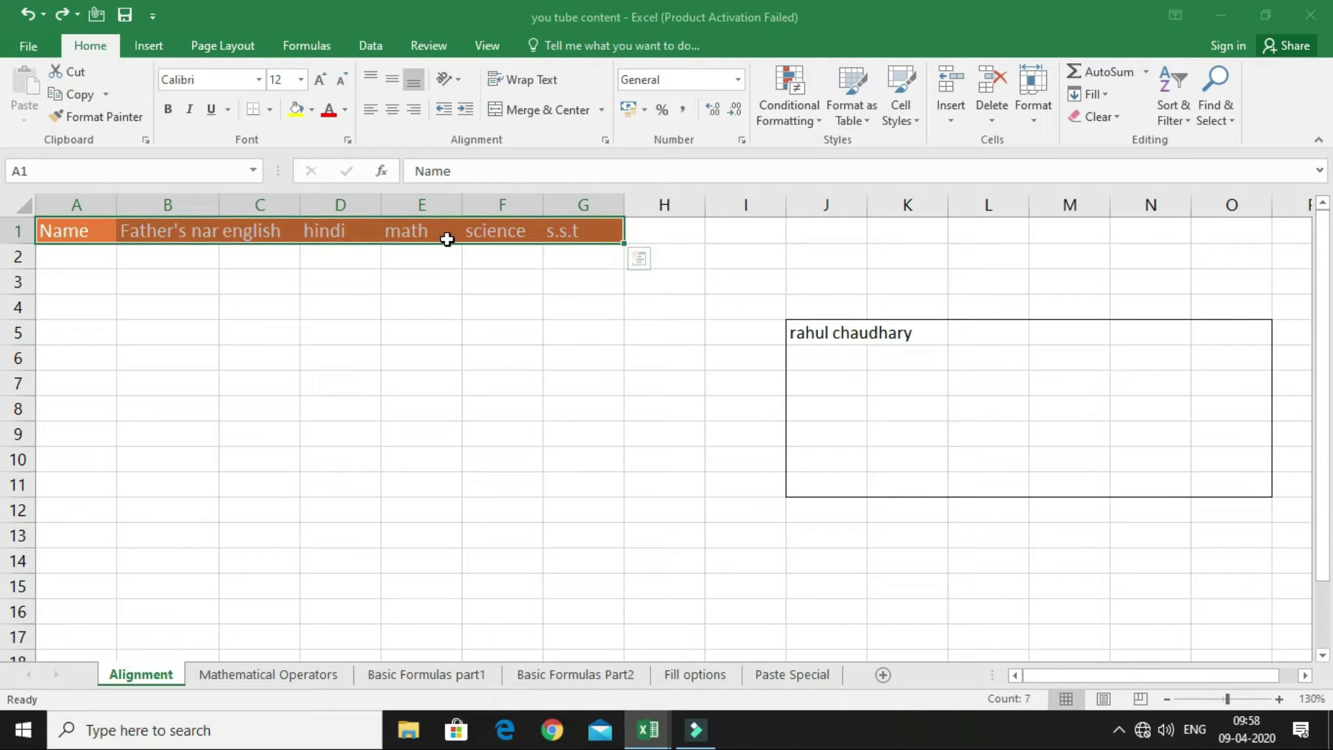
{"action": "left_click", "coordinate": [125, 274]}
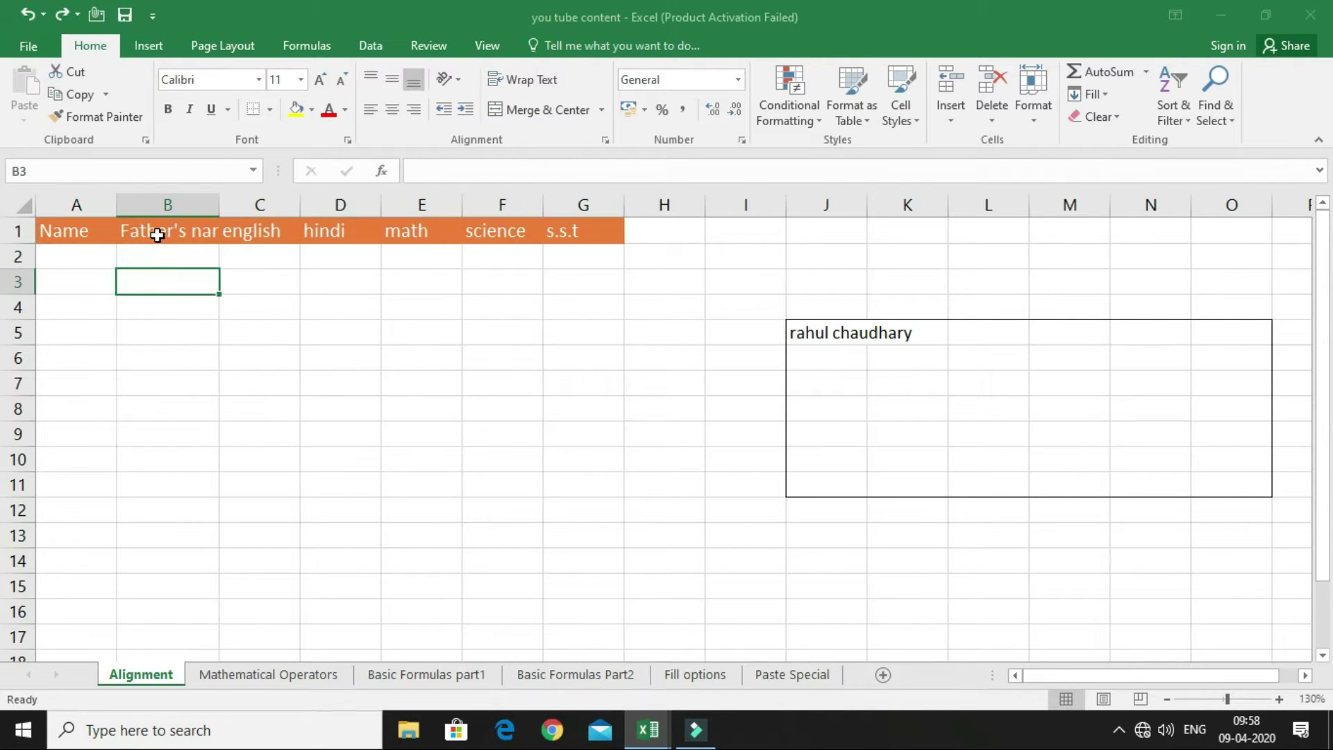
{"action": "left_click", "coordinate": [155, 229]}
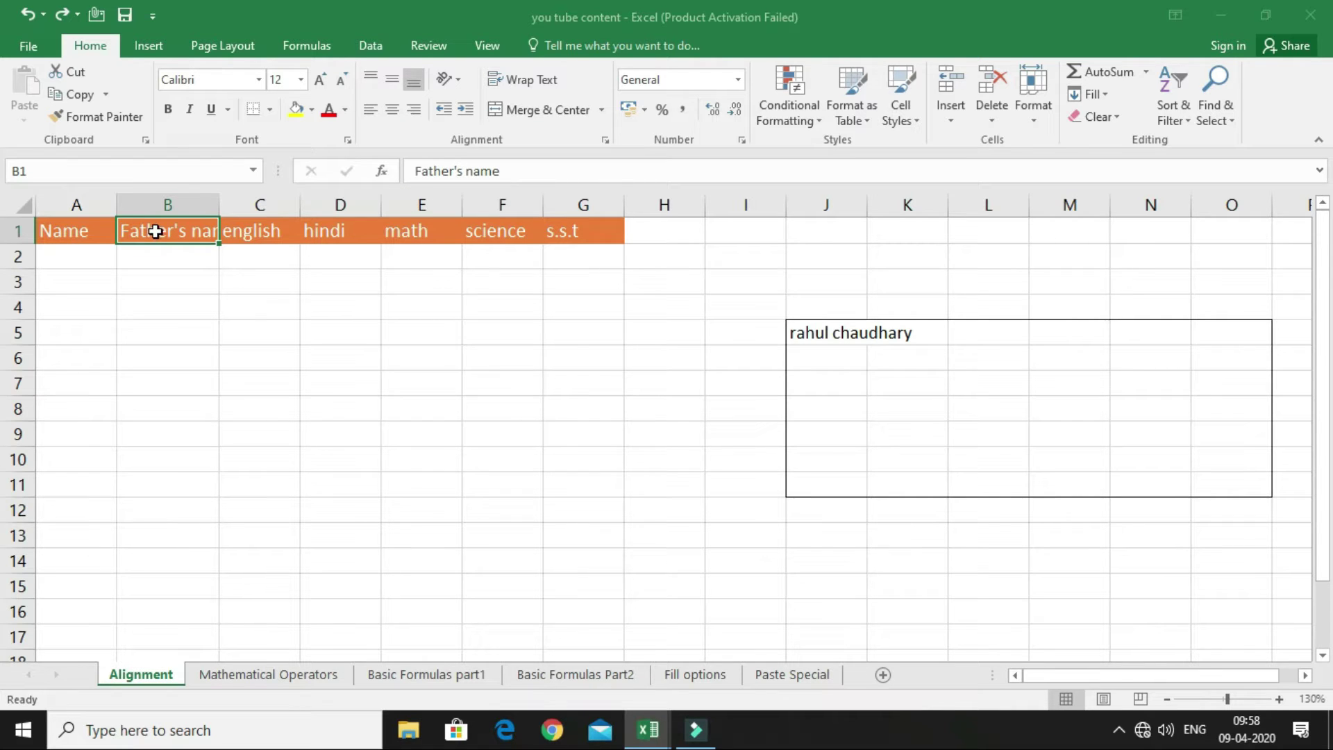
{"action": "left_click", "coordinate": [535, 81]}
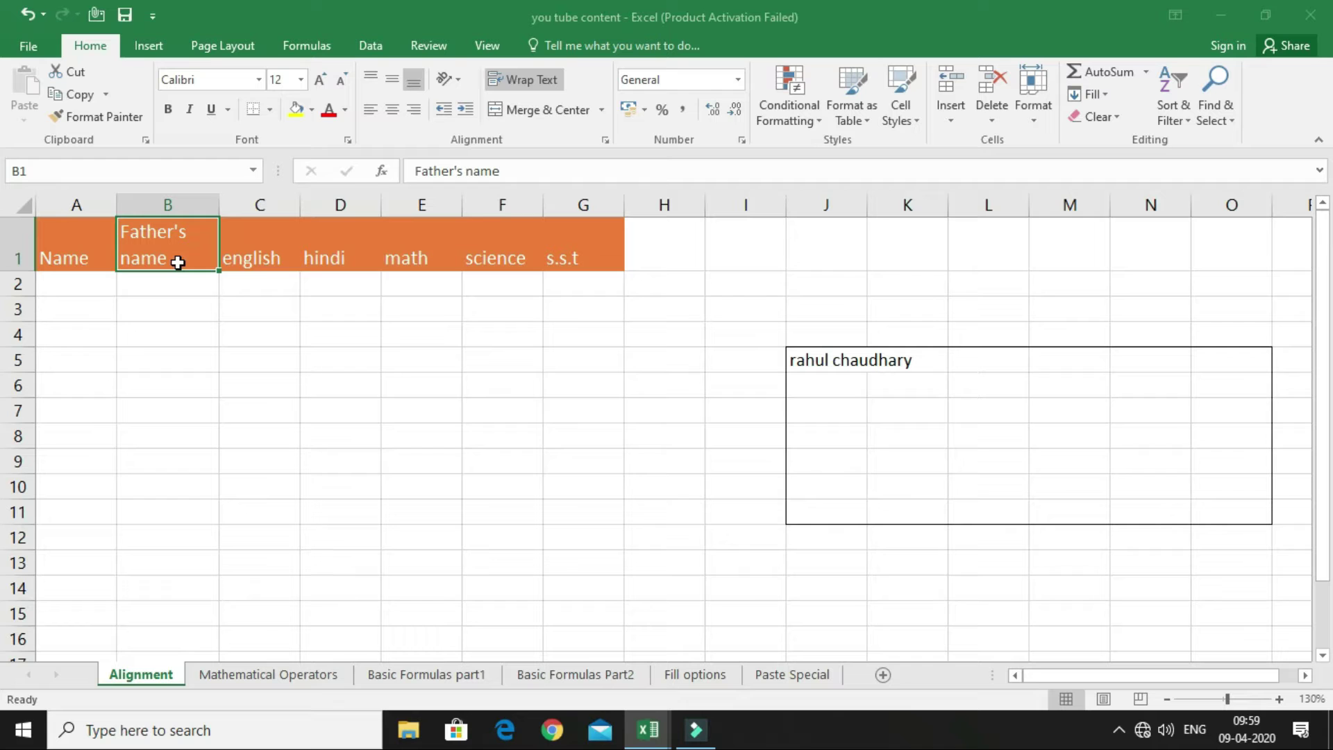
Step: Apply Top Align and Center to the header labels in A1:G1
{"action": "left_click_drag", "start_coordinate": [41, 252], "coordinate": [574, 247]}
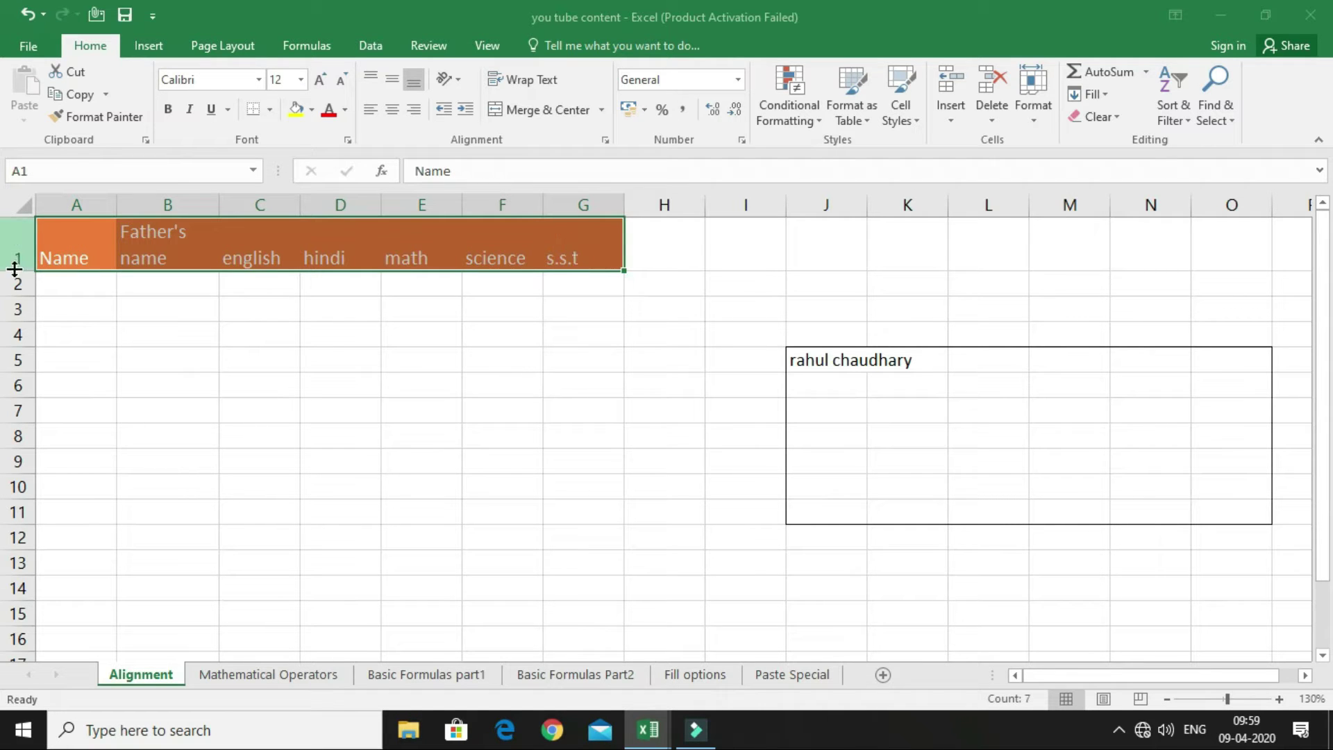
{"action": "left_click", "coordinate": [371, 80]}
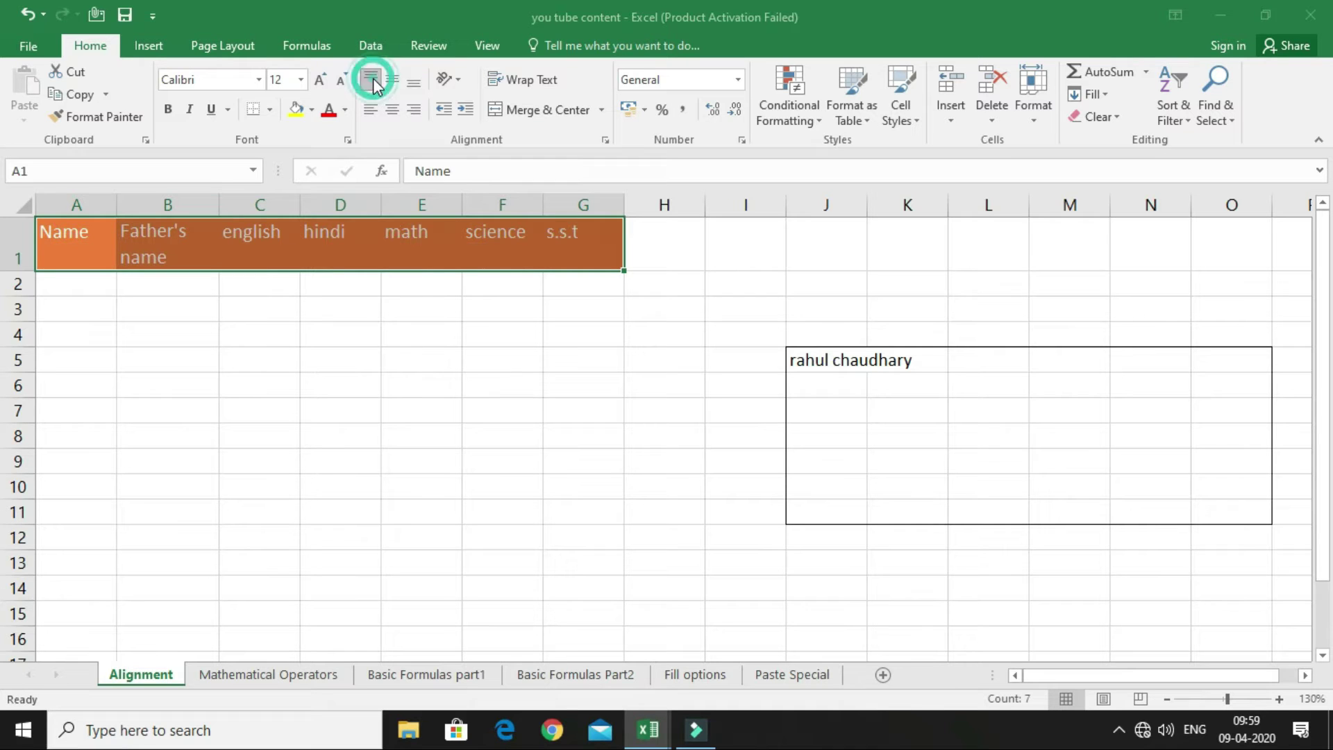
{"action": "left_click", "coordinate": [392, 111]}
{"action": "left_click", "coordinate": [373, 409]}
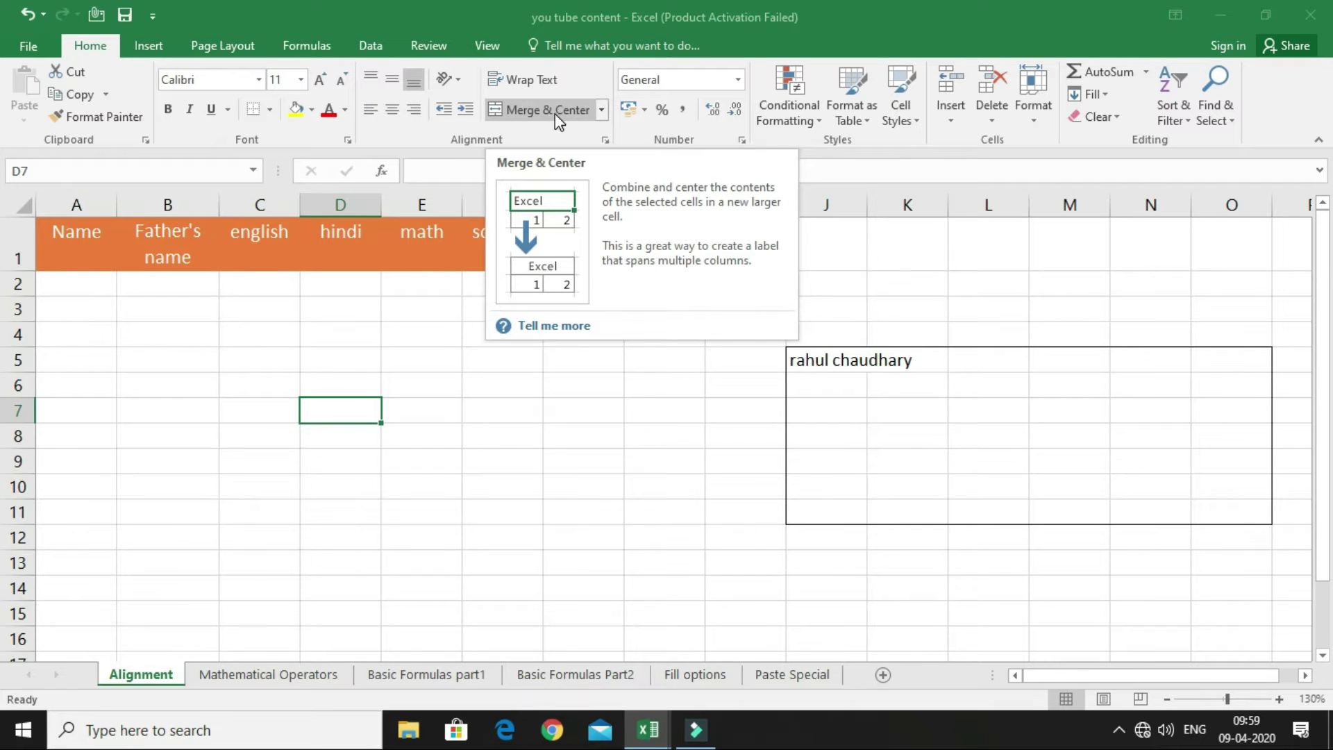
Step: Apply All Borders to the range B5:E5
{"action": "left_click", "coordinate": [269, 536]}
{"action": "left_click_drag", "start_coordinate": [244, 357], "coordinate": [347, 359]}
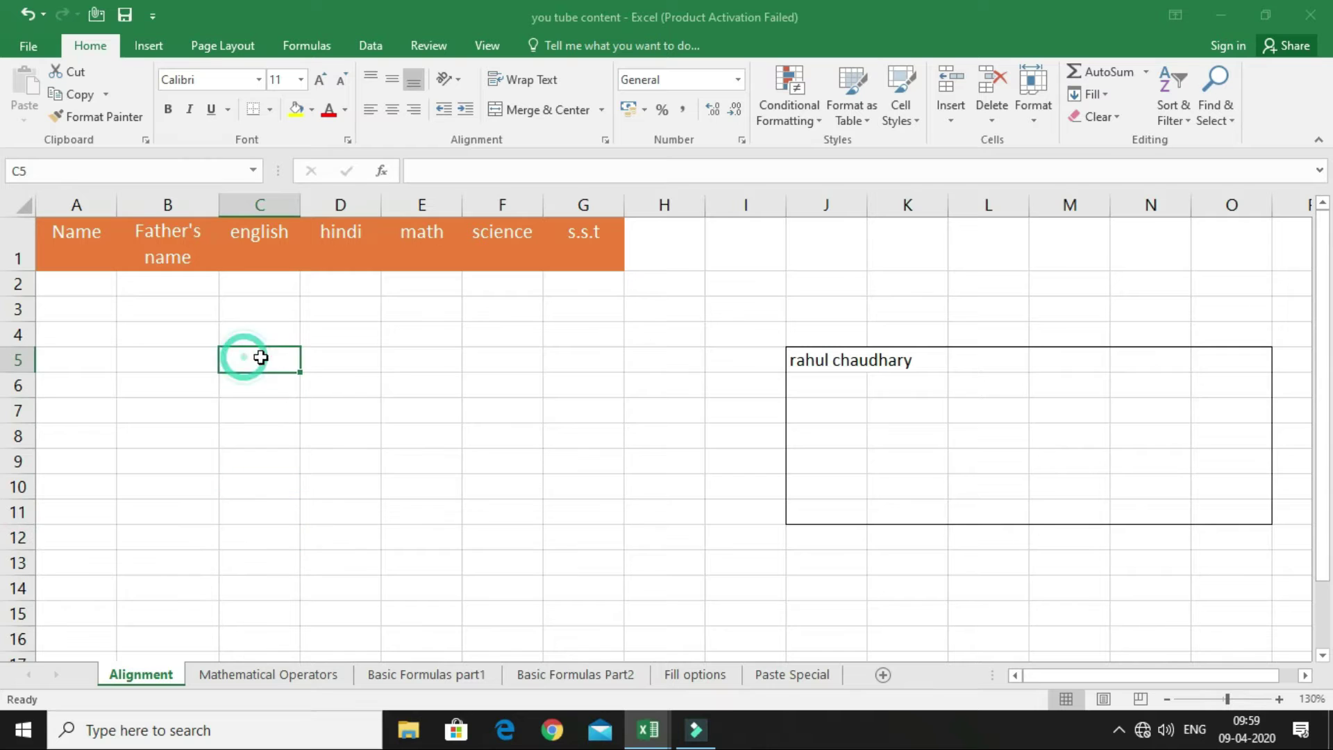
{"action": "left_click", "coordinate": [344, 436]}
{"action": "left_click", "coordinate": [264, 359]}
{"action": "left_click", "coordinate": [324, 359]}
{"action": "left_click", "coordinate": [409, 362]}
{"action": "left_click", "coordinate": [227, 461]}
{"action": "left_click", "coordinate": [340, 413]}
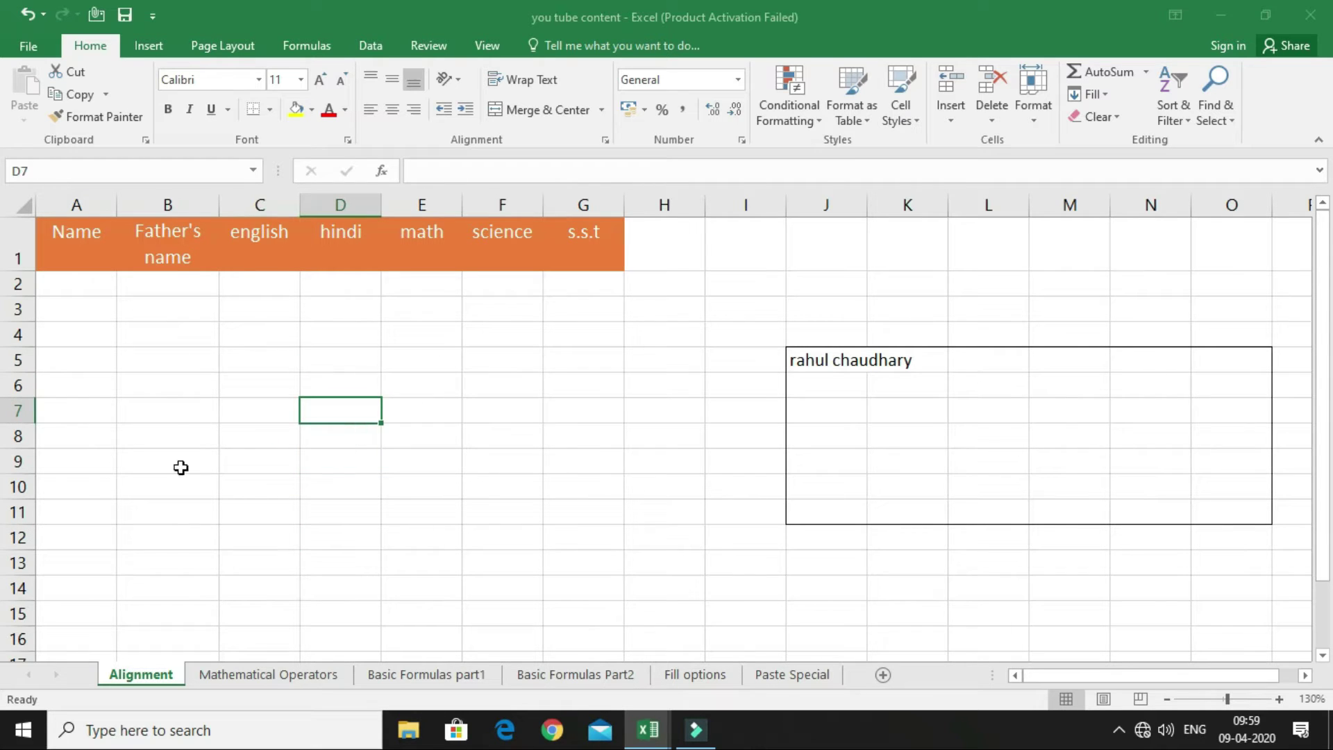
{"action": "left_click_drag", "start_coordinate": [178, 370], "coordinate": [438, 363]}
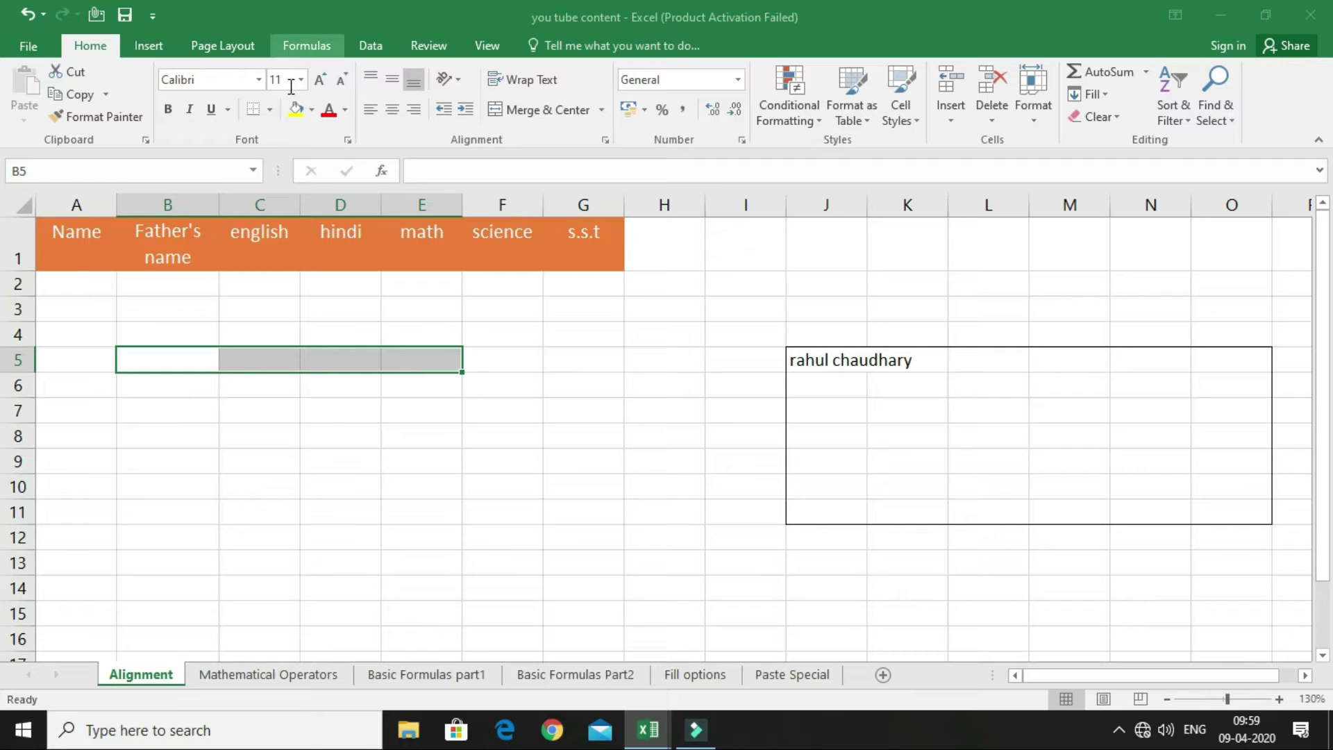
{"action": "left_click", "coordinate": [269, 110]}
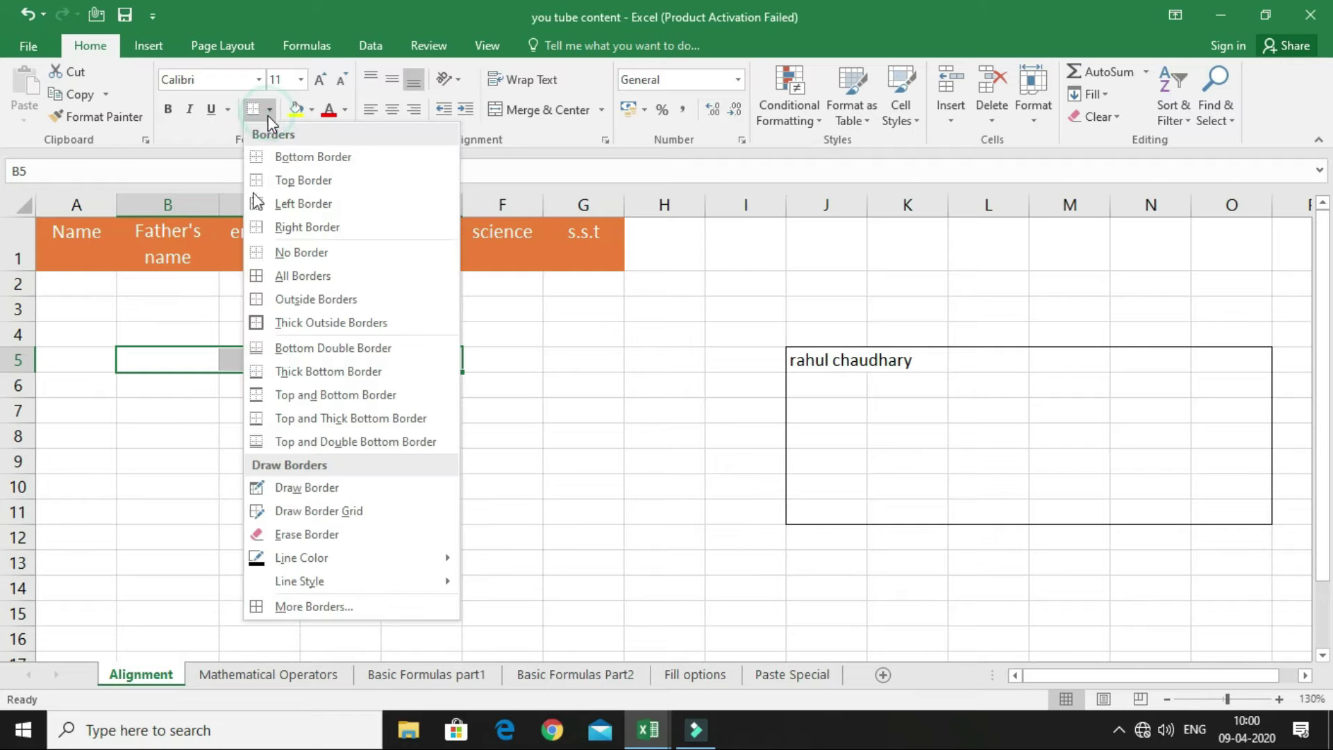
{"action": "left_click", "coordinate": [335, 279]}
{"action": "left_click", "coordinate": [281, 542]}
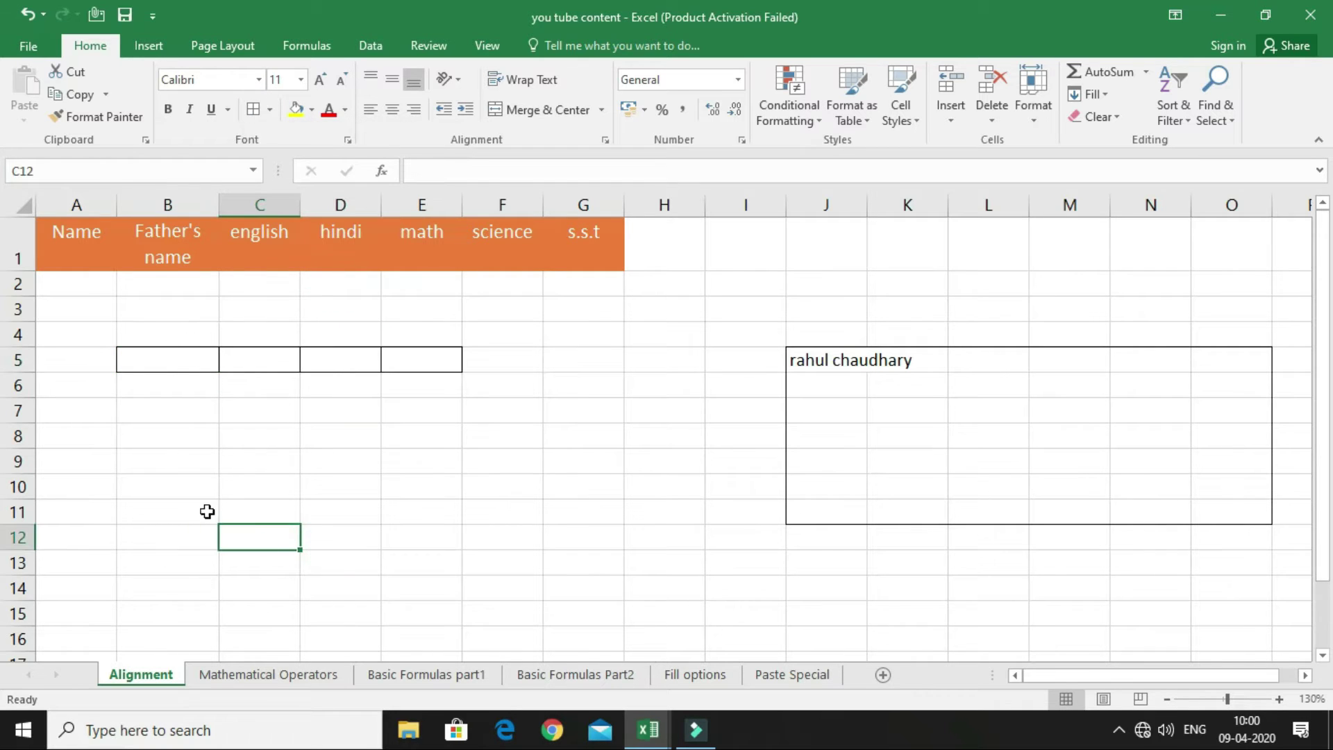
Step: Check each bordered cell from B5 to E5, then reselect B5:E5
{"action": "left_click", "coordinate": [176, 362]}
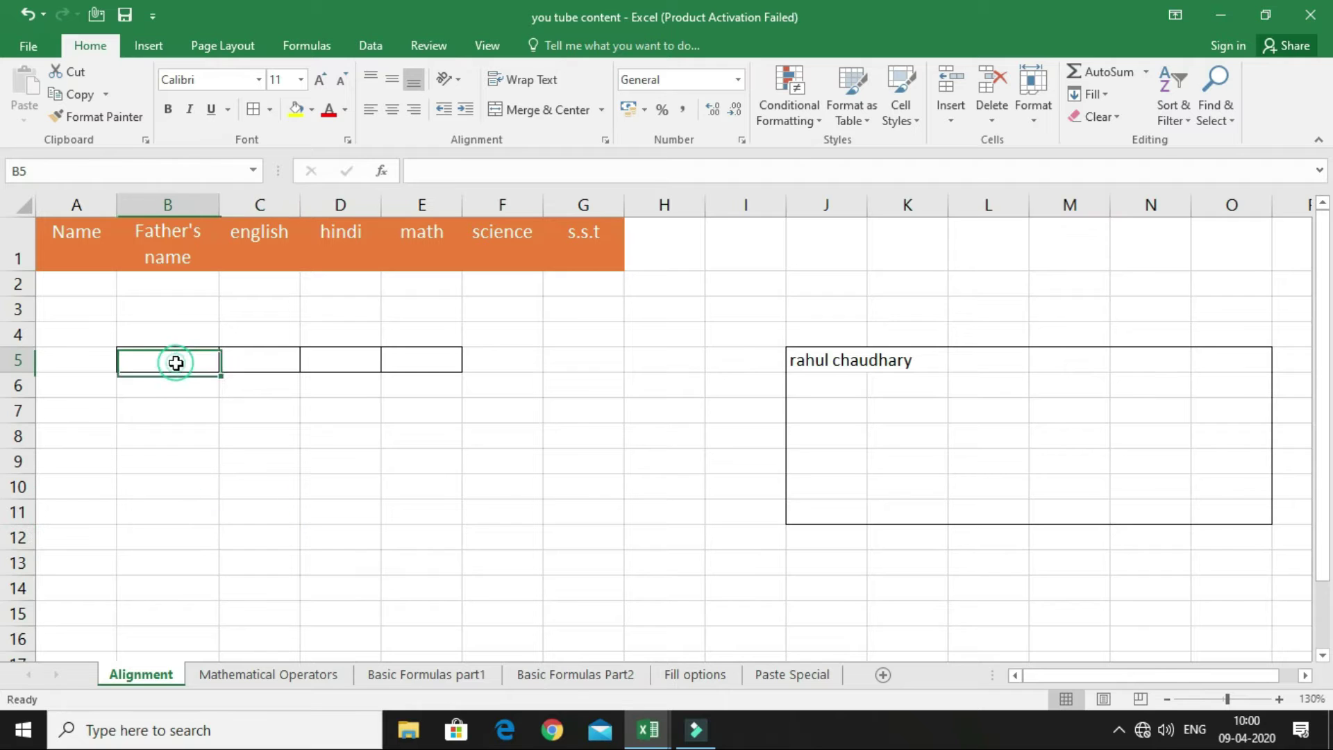
{"action": "left_click", "coordinate": [257, 363]}
{"action": "left_click", "coordinate": [345, 355]}
{"action": "left_click", "coordinate": [417, 354]}
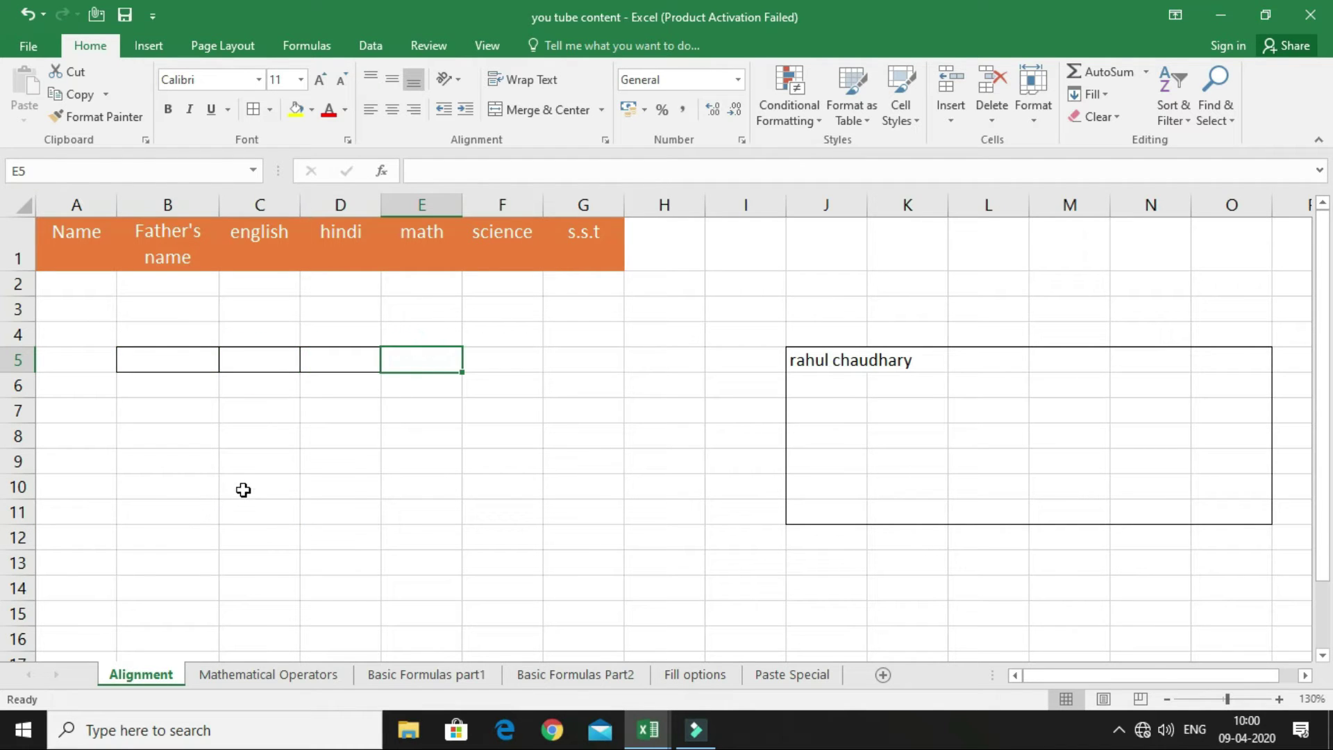
{"action": "left_click_drag", "start_coordinate": [182, 361], "coordinate": [420, 360]}
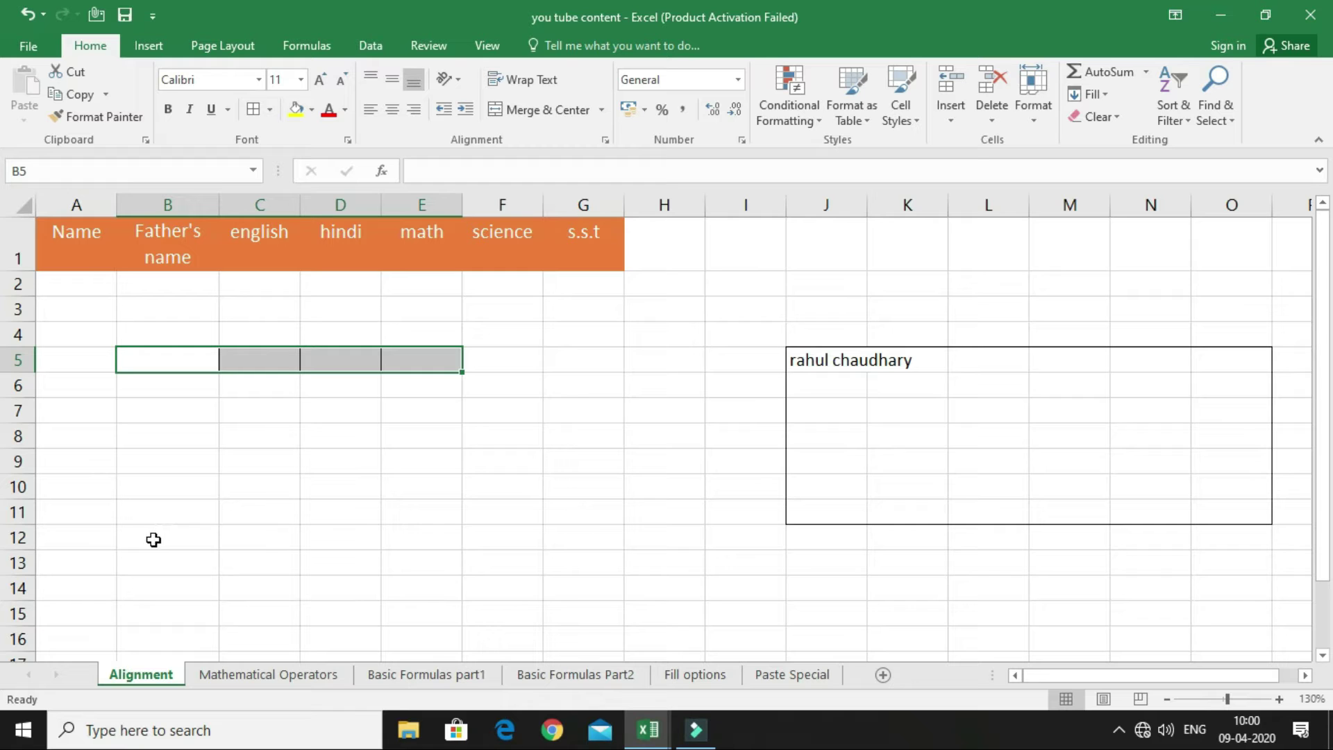
Step: Merge and centre B5:E5, then enter 'fgfgfggfgf' in the merged cell
{"action": "left_click", "coordinate": [552, 110]}
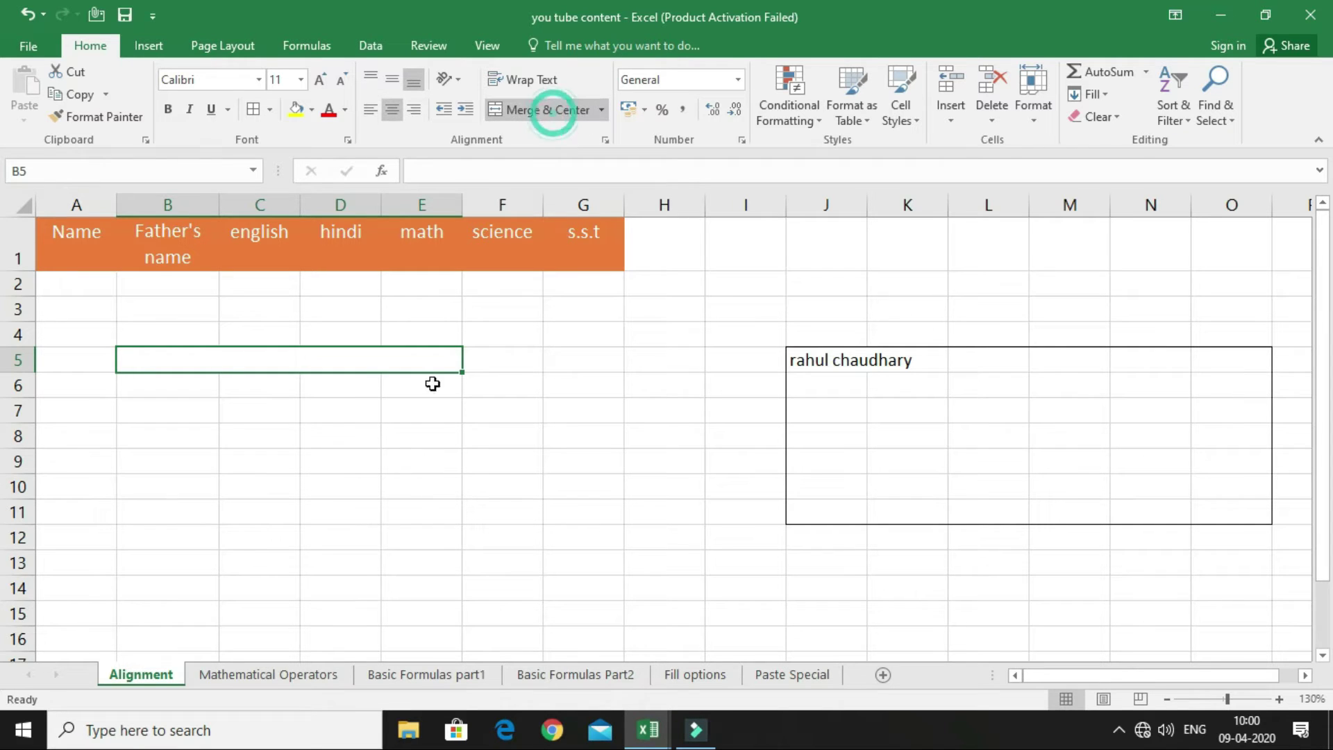
{"action": "left_click", "coordinate": [399, 506]}
{"action": "left_click", "coordinate": [276, 358]}
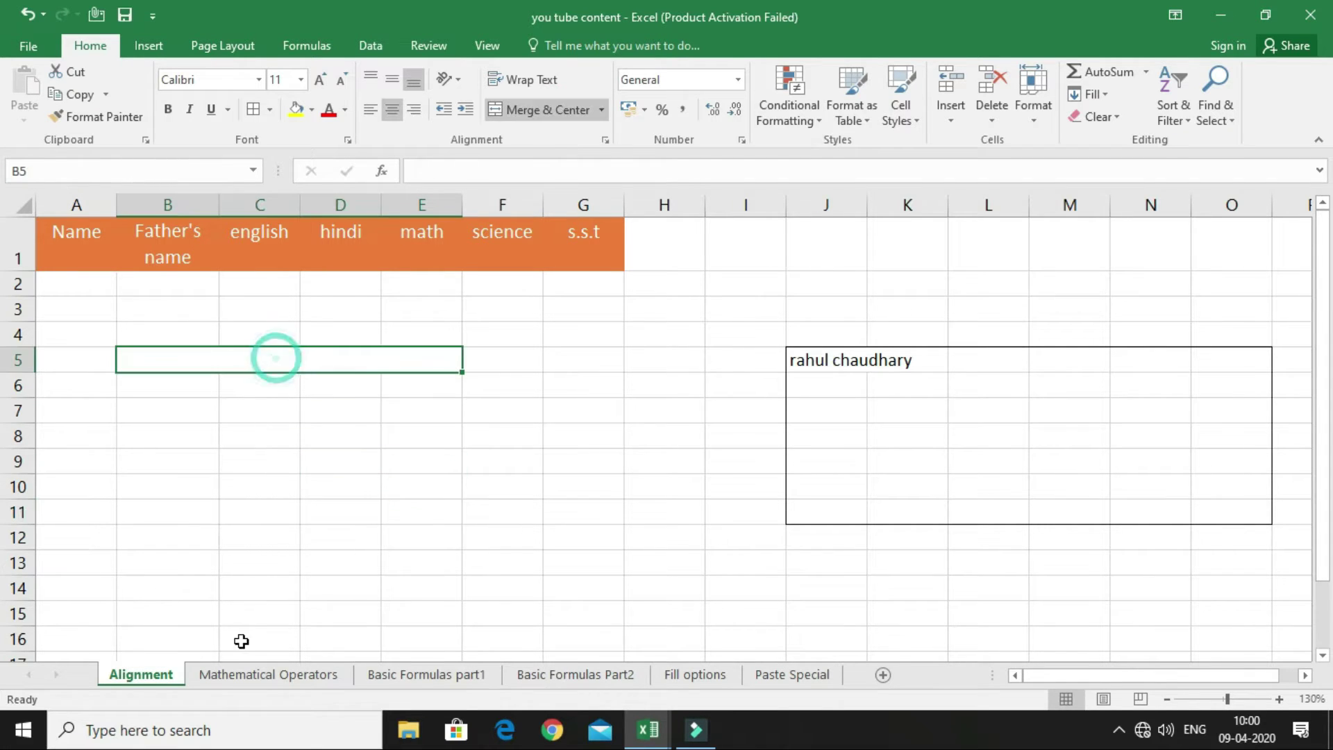
{"action": "type", "text": "fgfgfggfgf"}
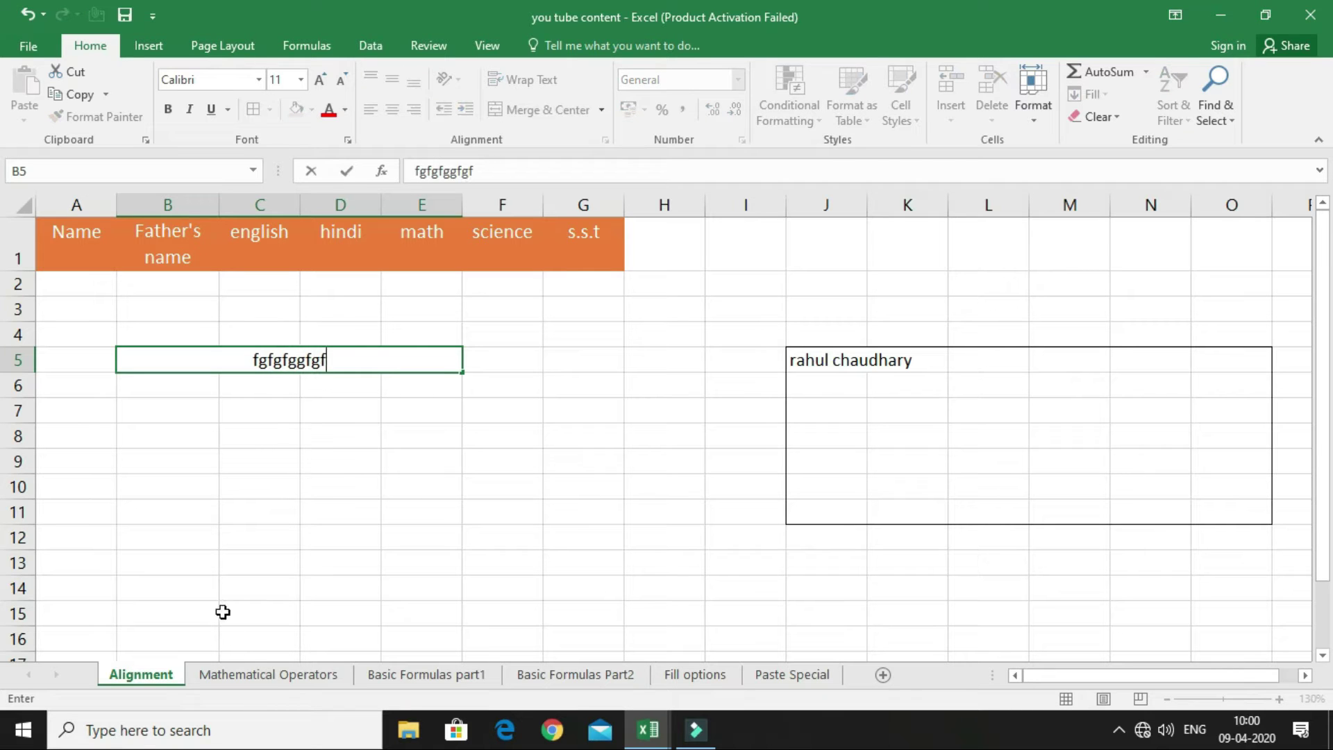
{"action": "left_click", "coordinate": [525, 438]}
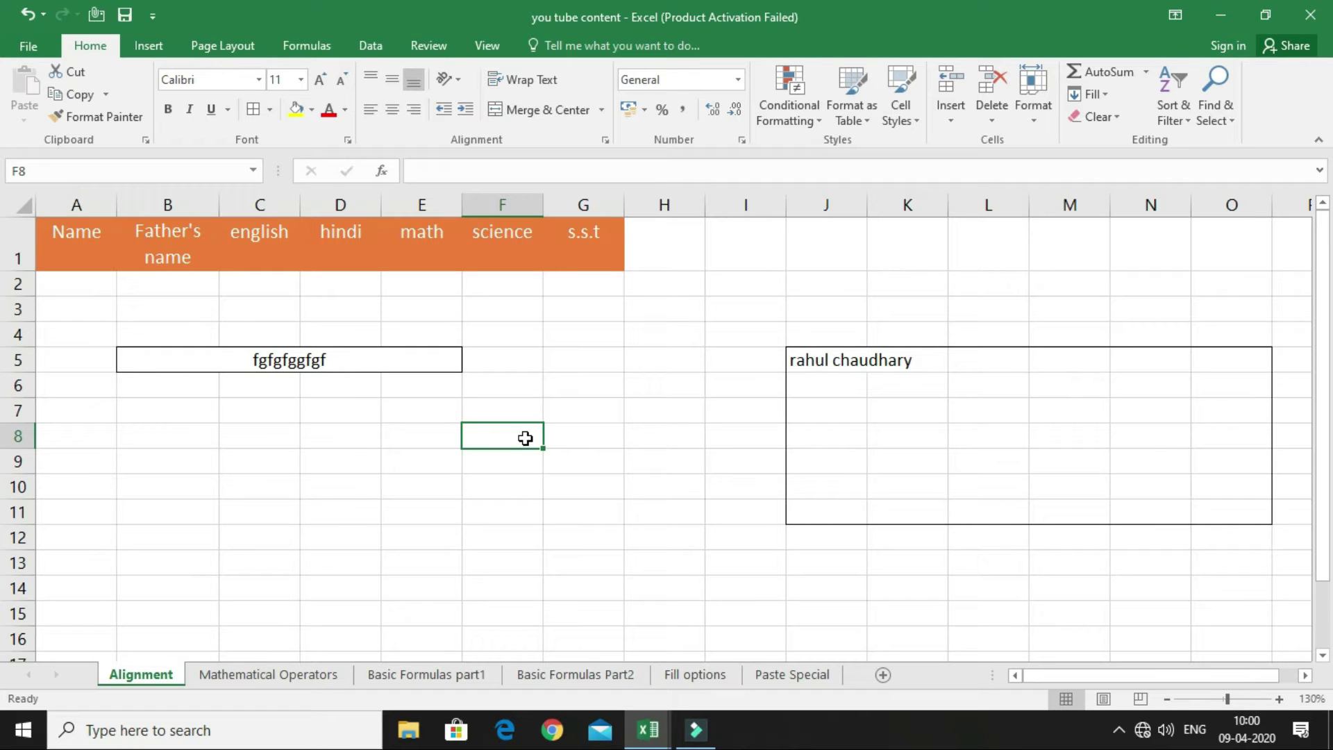
Step: Select J5:O11 and choose Merge & Center from the merge options list
{"action": "left_click", "coordinate": [601, 111]}
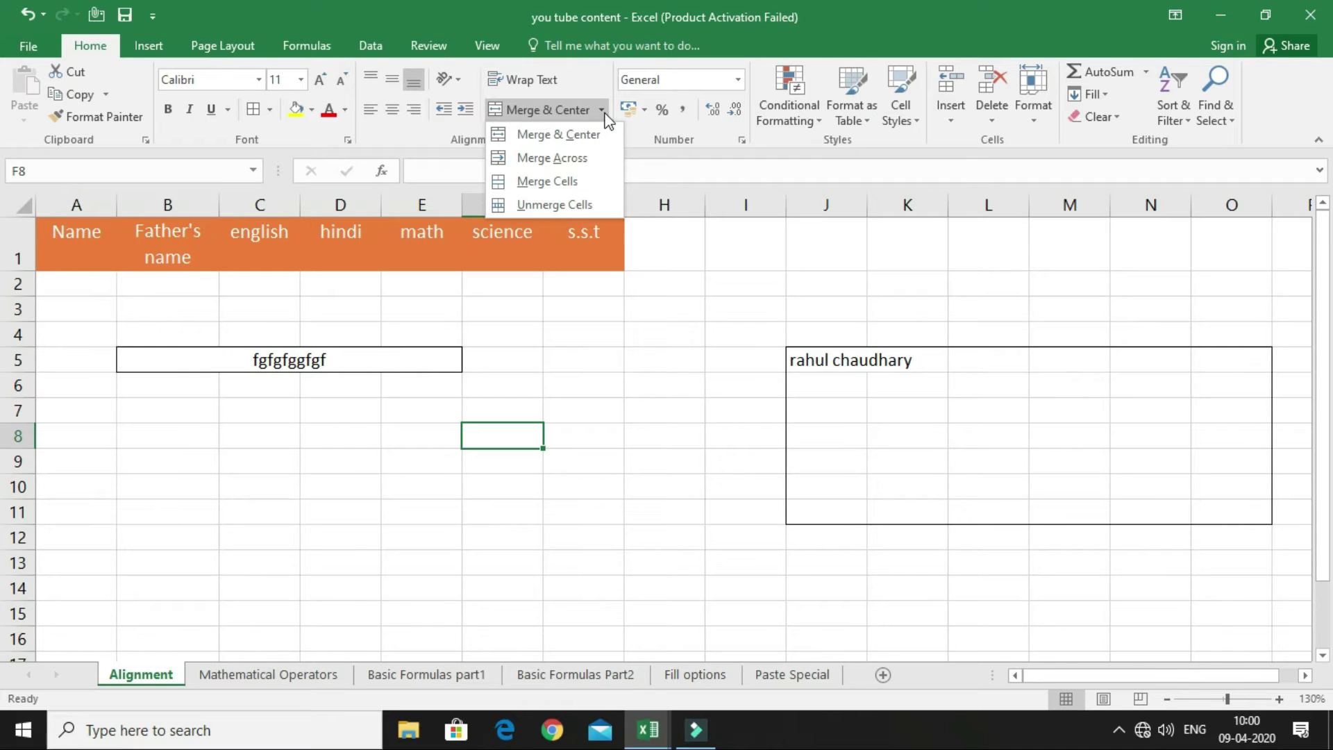
{"action": "scroll", "coordinate": [690, 378], "scroll_direction": "up", "scroll_amount": 1, "text": "ctrl"}
{"action": "left_click_drag", "start_coordinate": [694, 380], "coordinate": [1165, 547]}
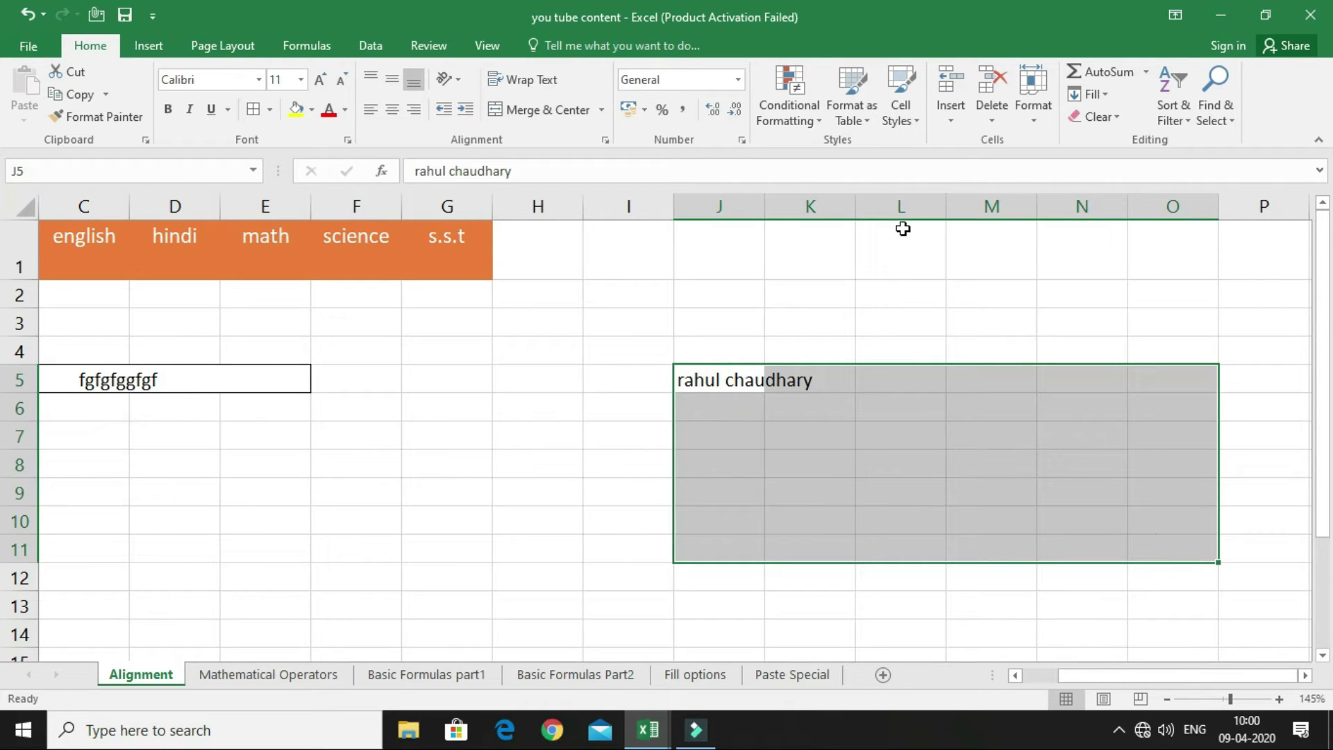
{"action": "left_click", "coordinate": [603, 111]}
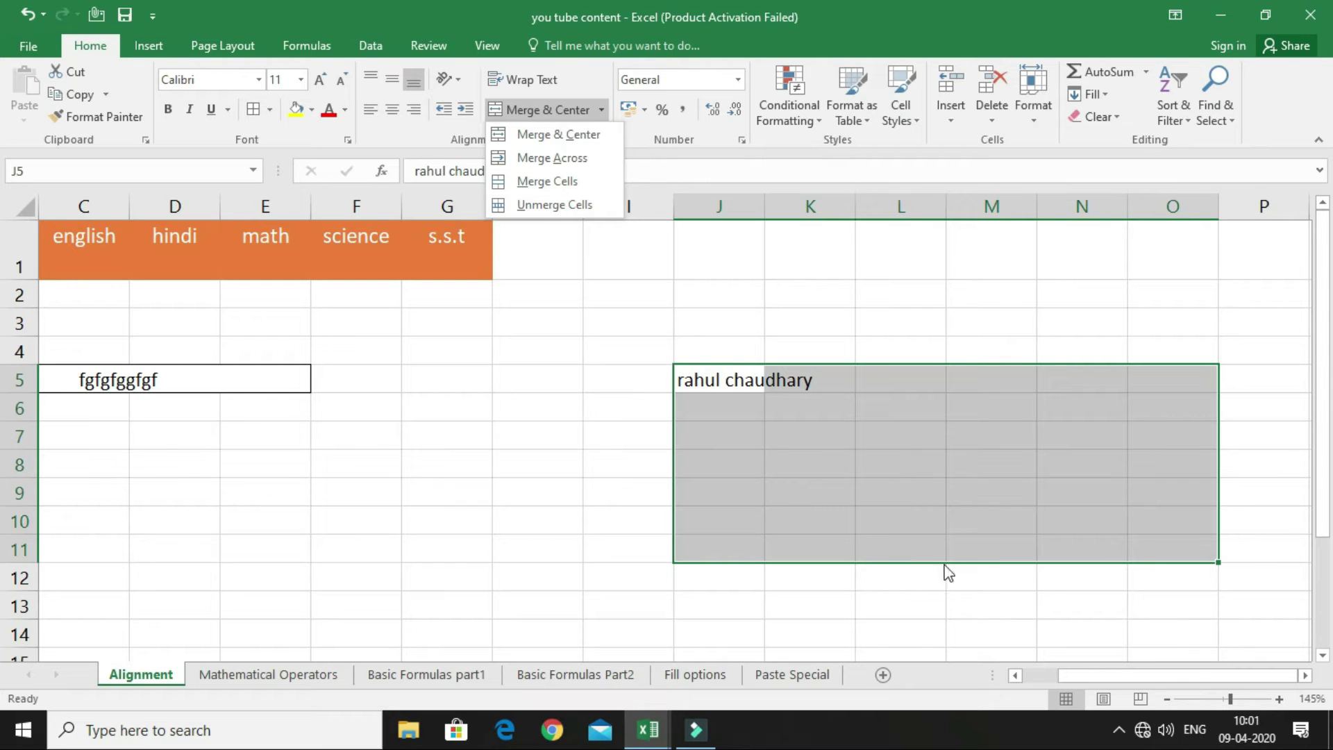
{"action": "left_click", "coordinate": [589, 141]}
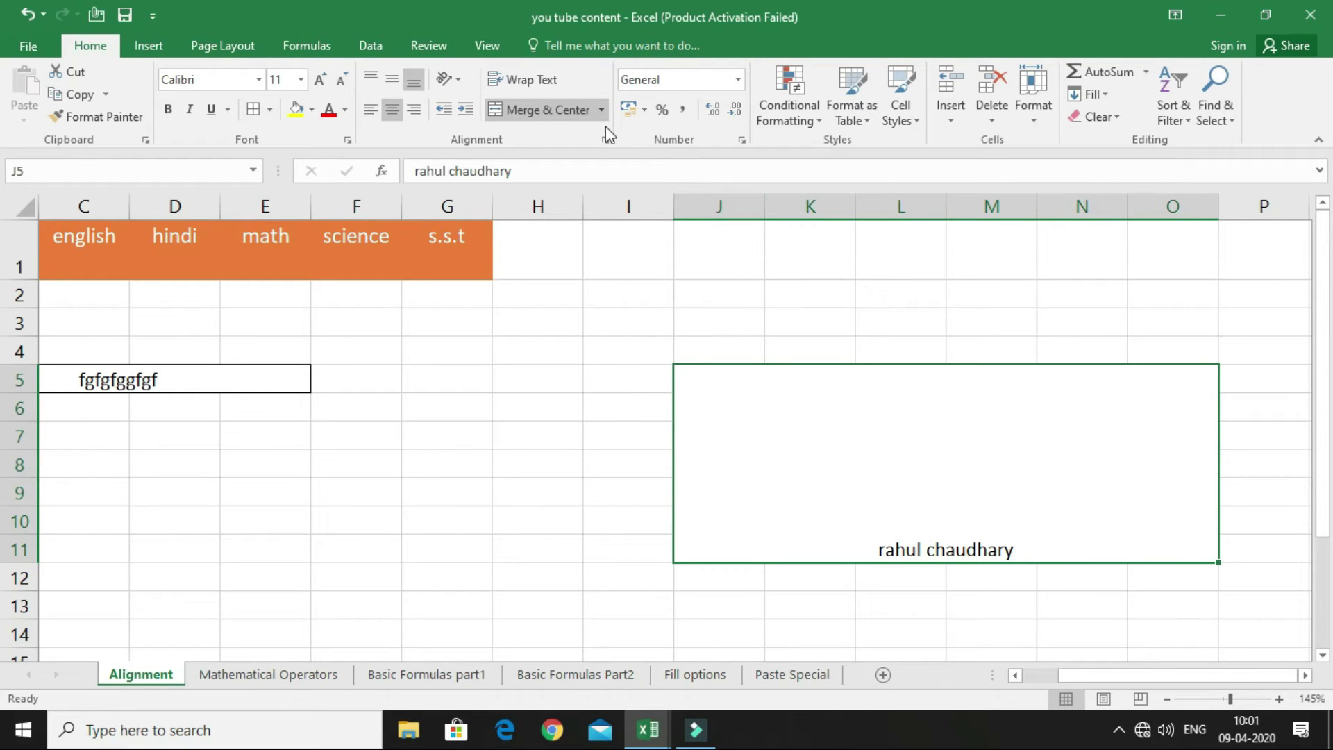
Step: Undo the J5:O11 merge, apply Merge Cells, then undo that merge too
{"action": "left_click", "coordinate": [25, 14]}
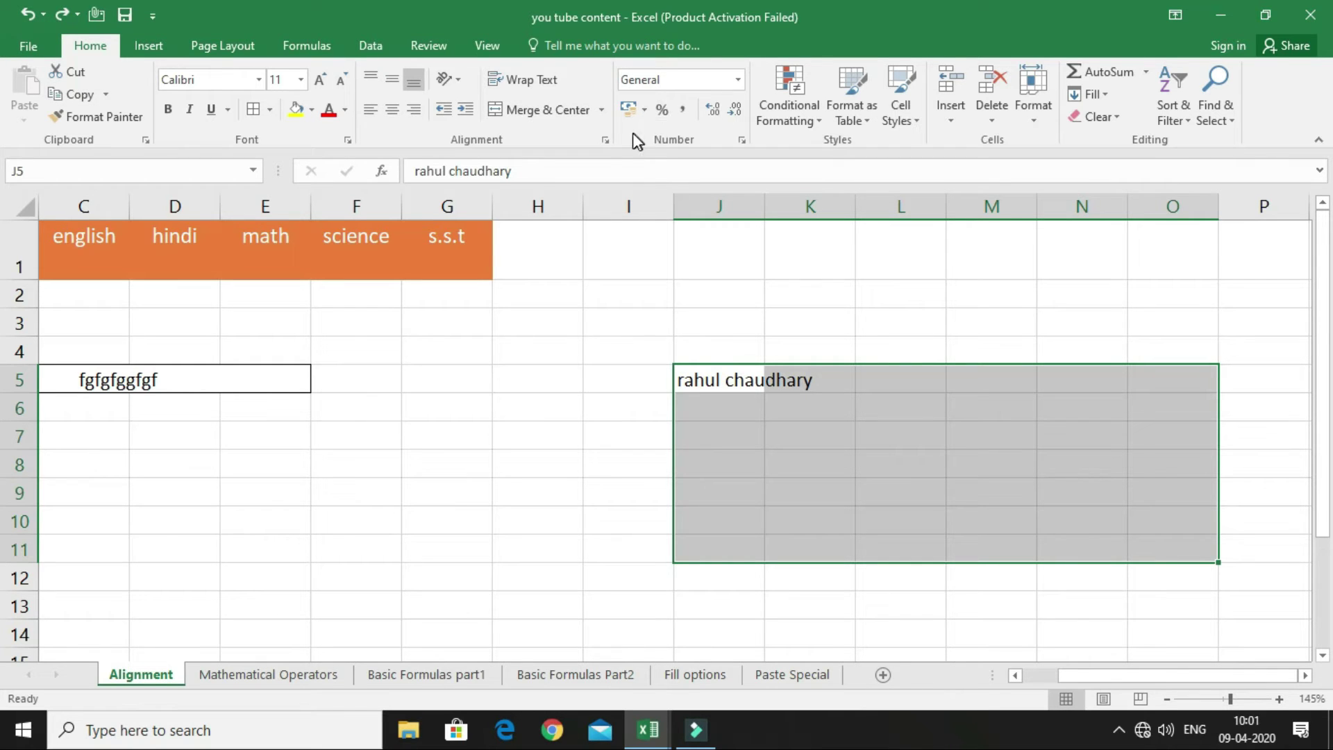
{"action": "left_click", "coordinate": [601, 109]}
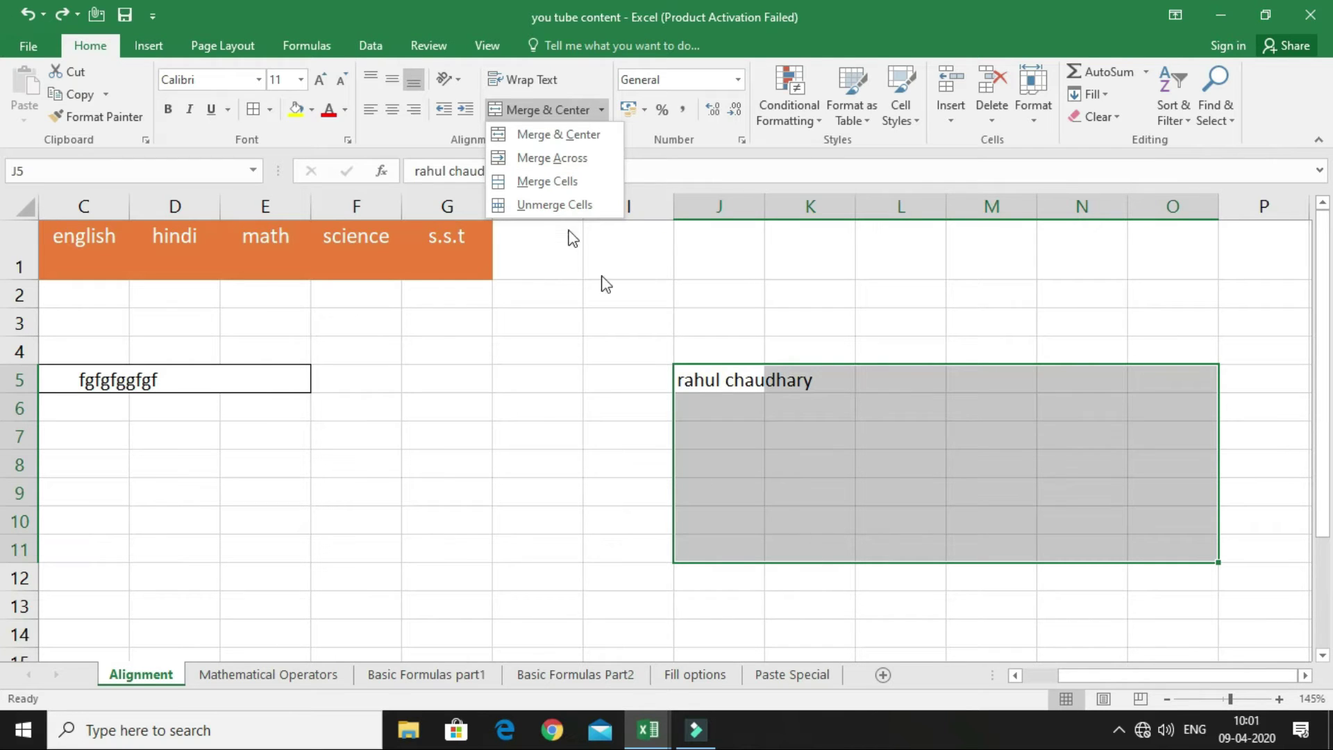
{"action": "left_click", "coordinate": [565, 186]}
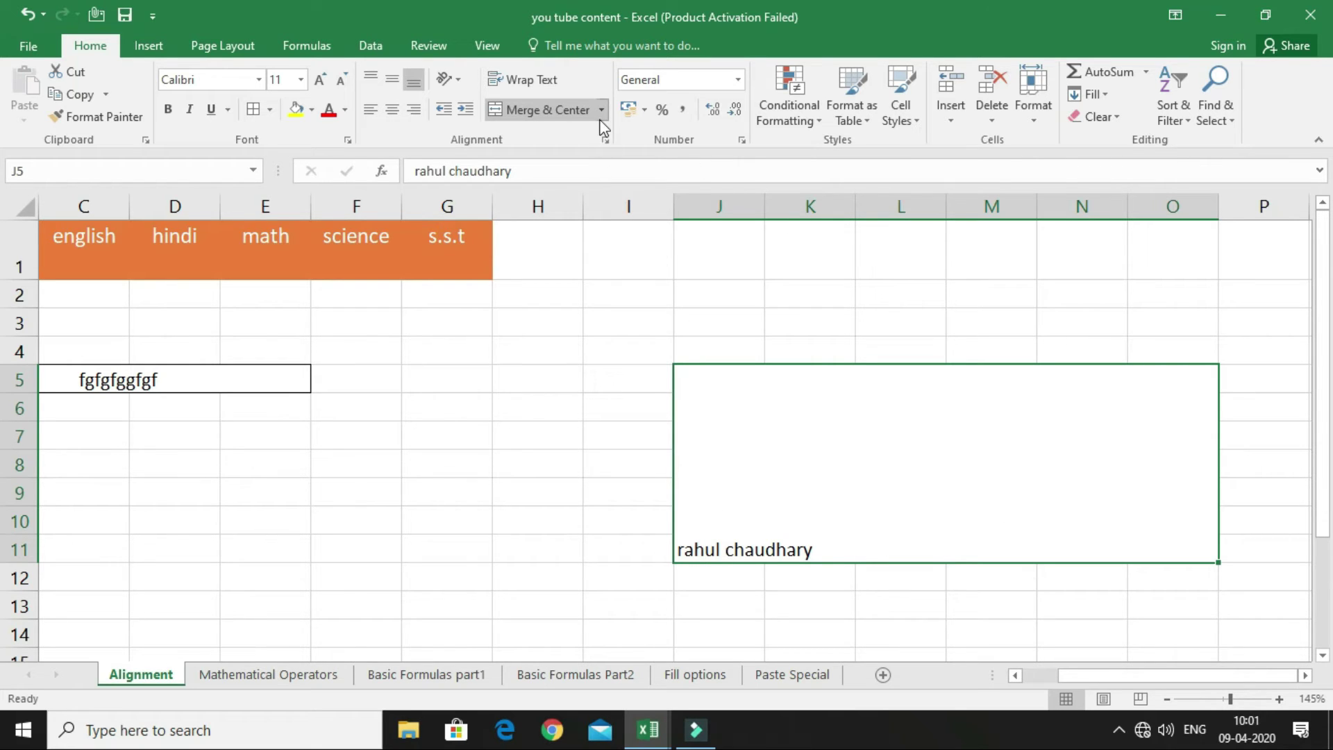
{"action": "left_click", "coordinate": [27, 14]}
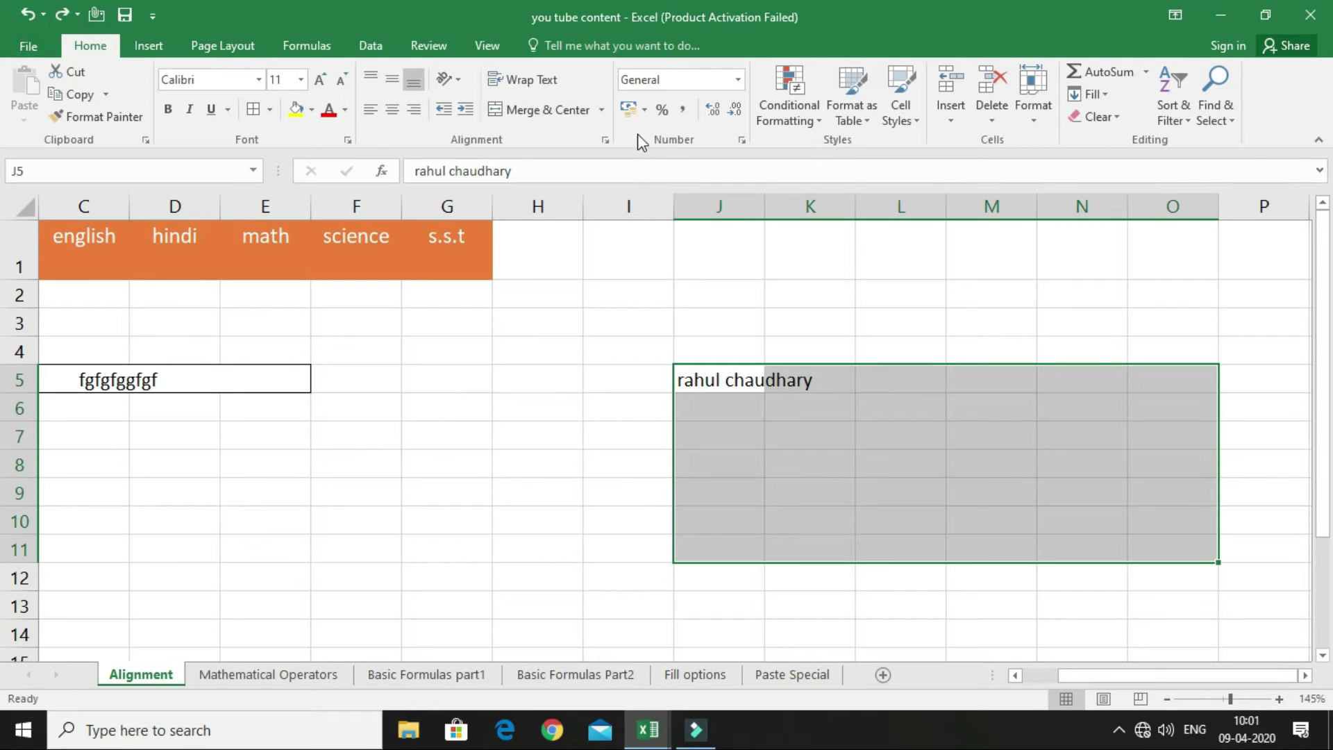
Step: Close the merge options without choosing one, then select J7:K8
{"action": "left_click", "coordinate": [602, 112]}
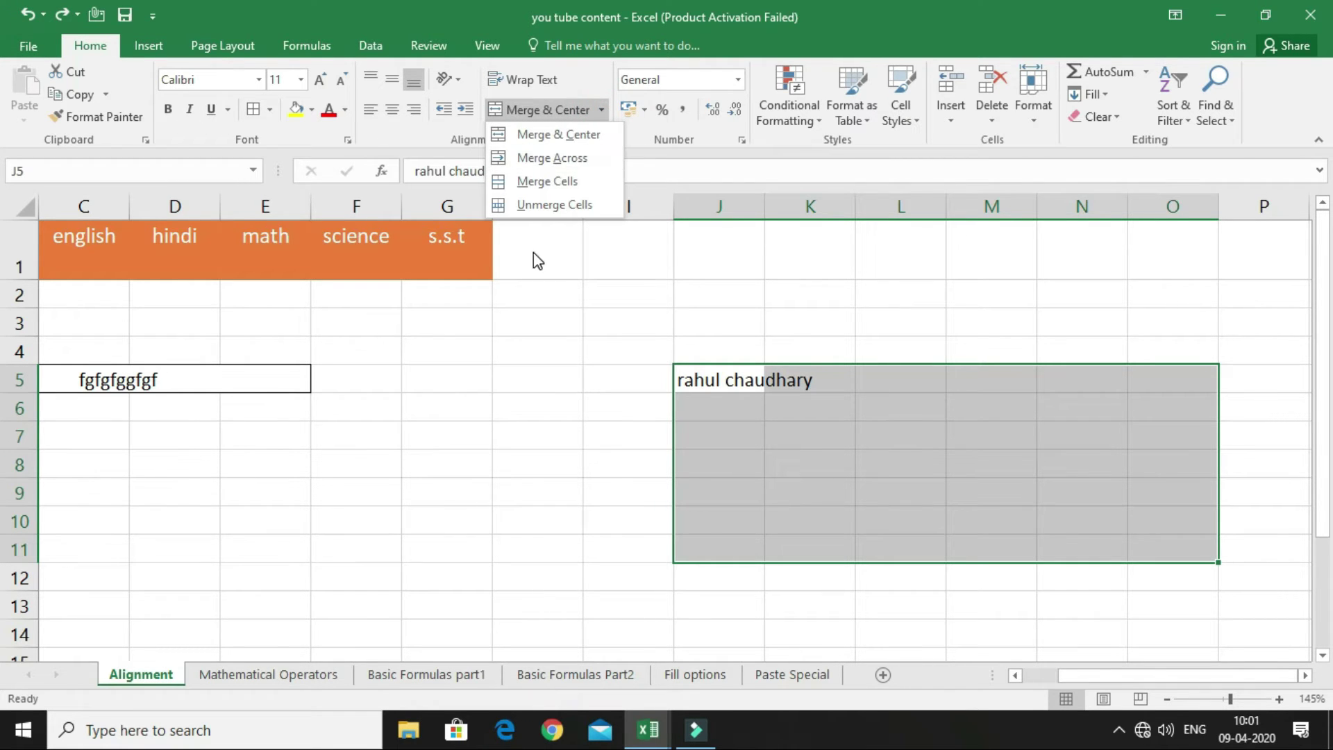
{"action": "left_click", "coordinate": [679, 555]}
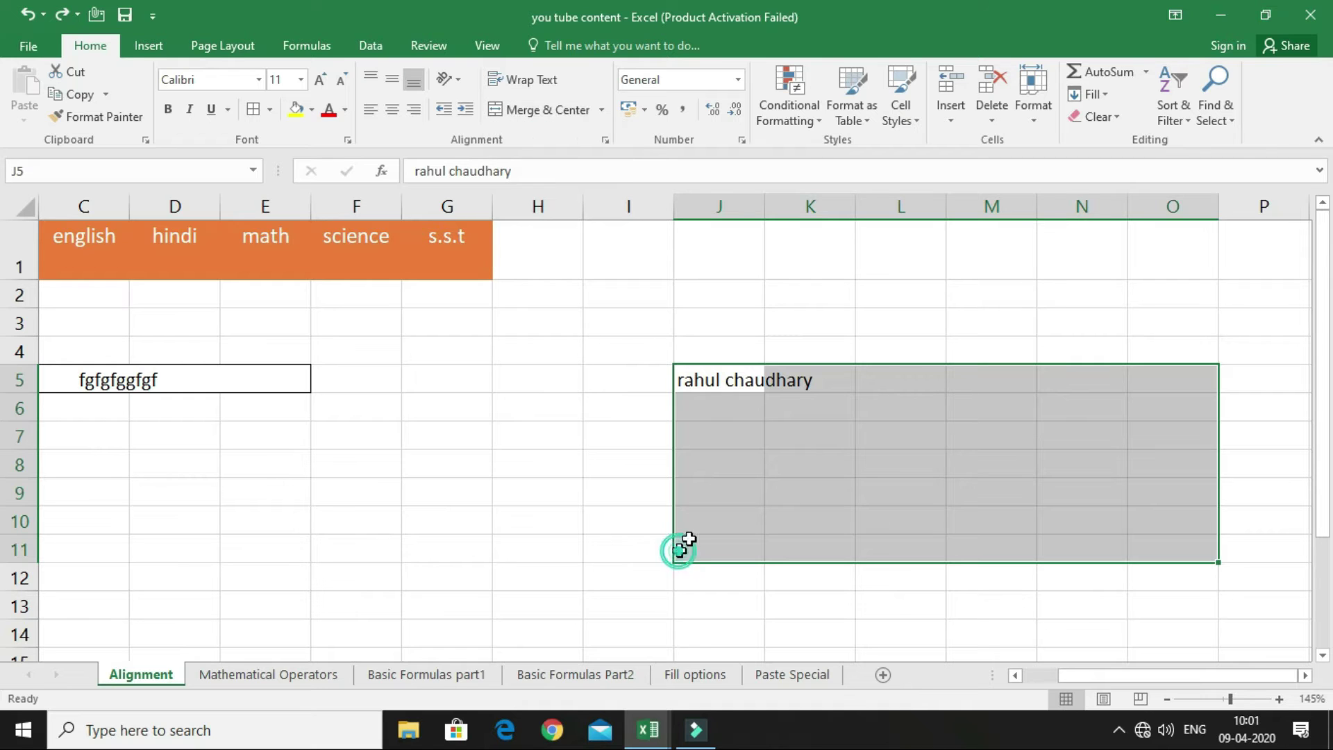
{"action": "left_click", "coordinate": [716, 492]}
{"action": "left_click_drag", "start_coordinate": [705, 438], "coordinate": [810, 465]}
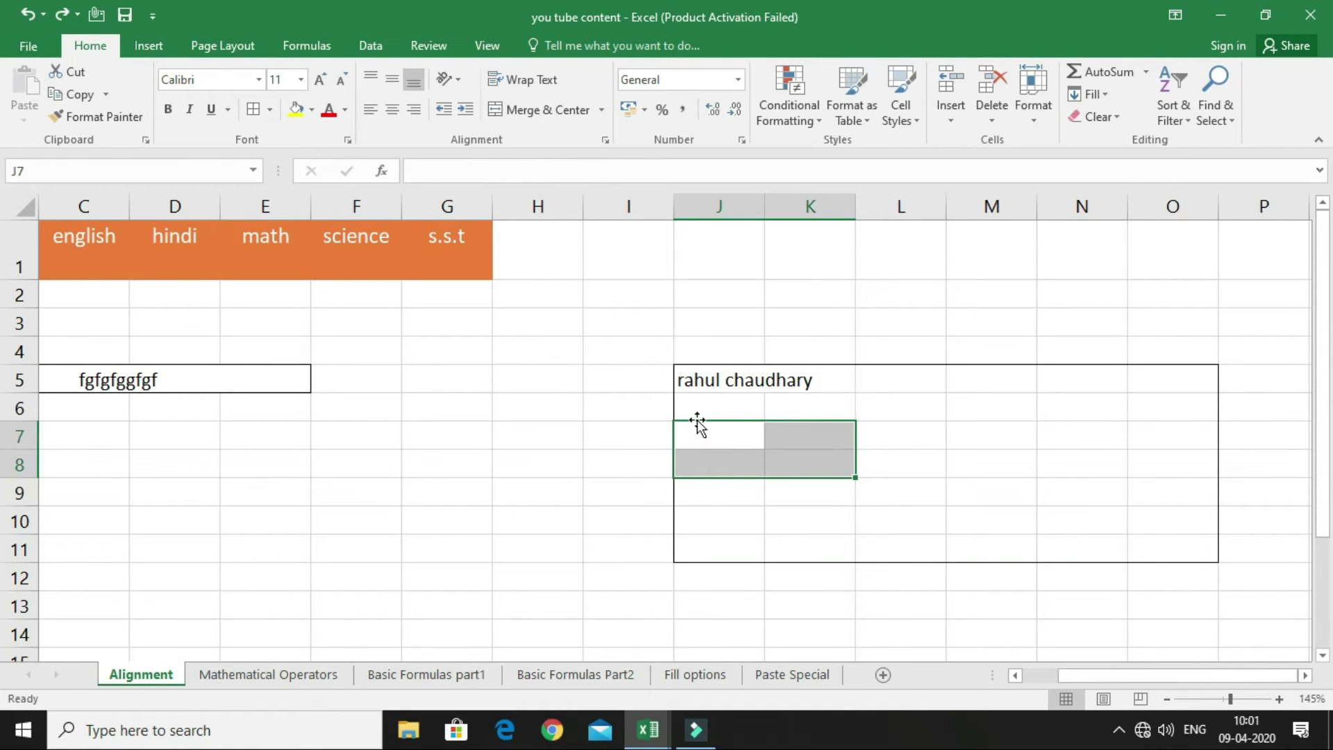
Step: Merge and centre J7:K8 into a single cell
{"action": "left_click", "coordinate": [543, 109]}
{"action": "left_click", "coordinate": [507, 455]}
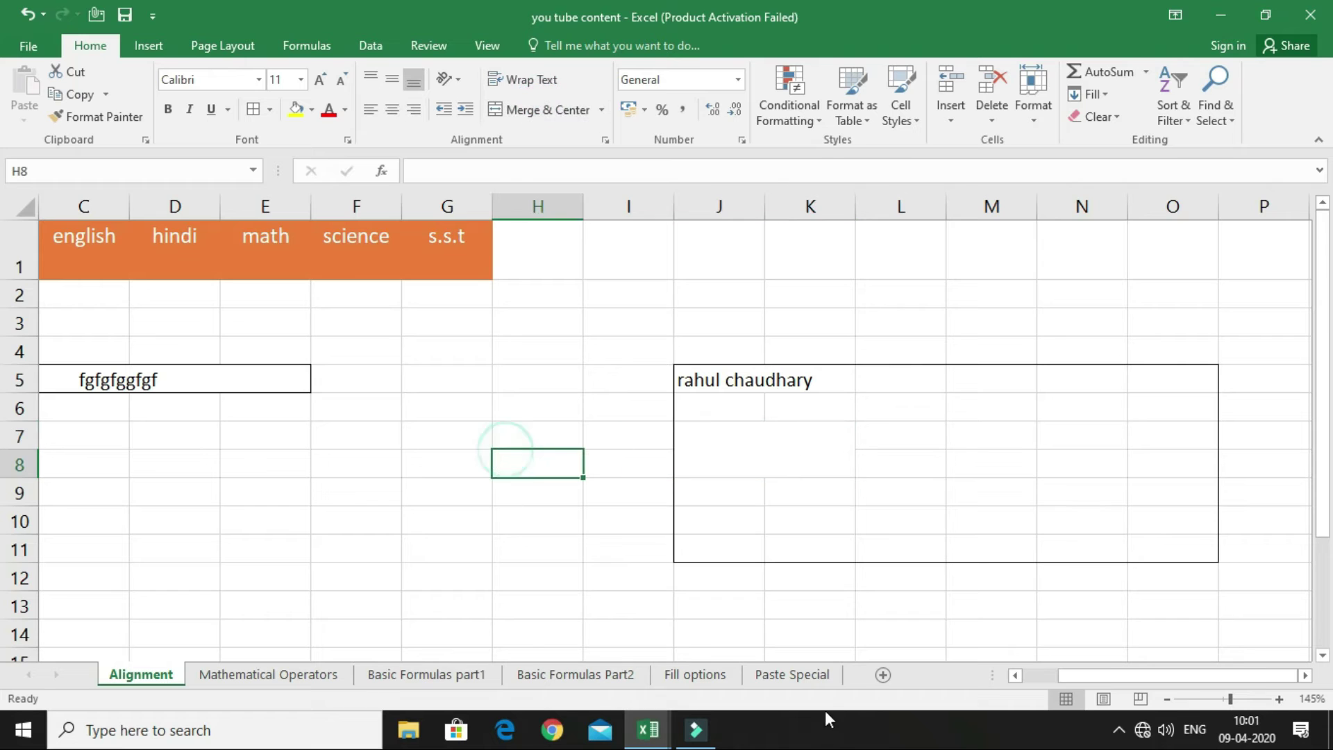
{"action": "left_click_drag", "start_coordinate": [930, 436], "coordinate": [948, 426]}
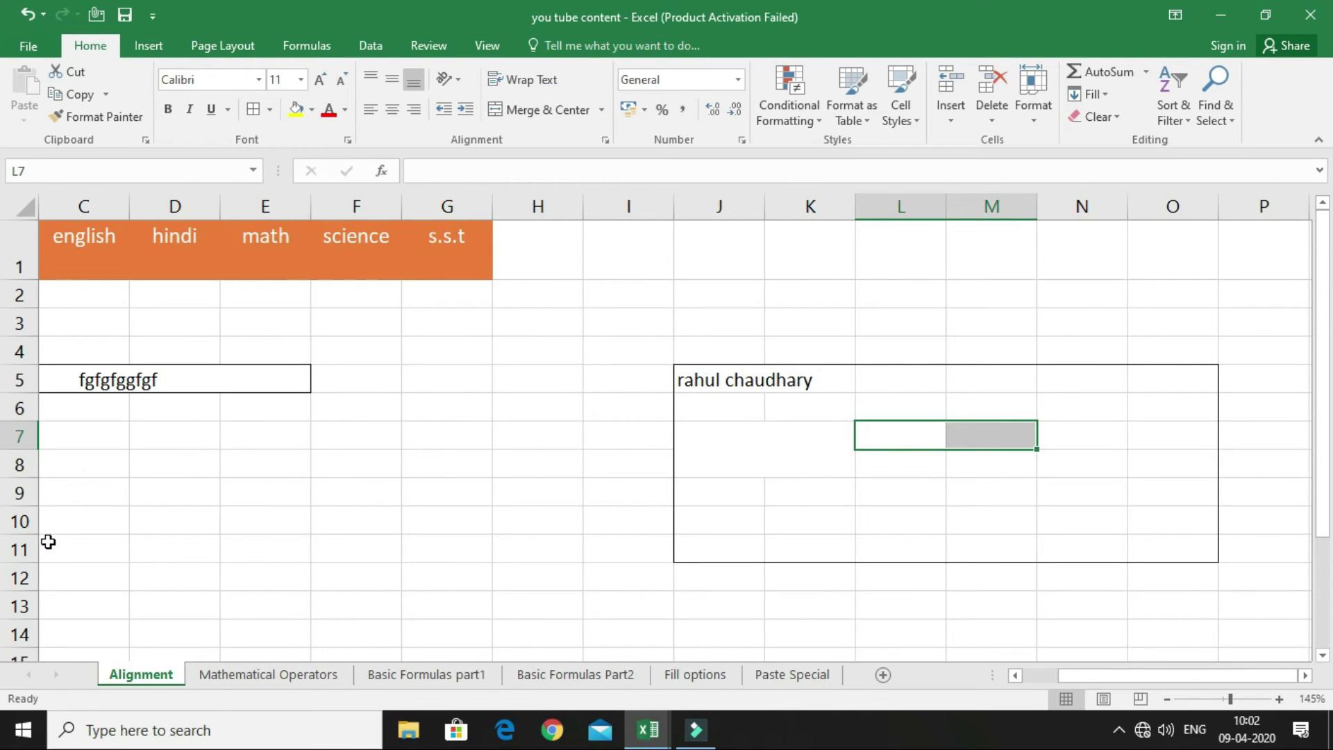
{"action": "scroll", "coordinate": [419, 440], "scroll_direction": "up", "scroll_amount": 7, "text": "ctrl"}
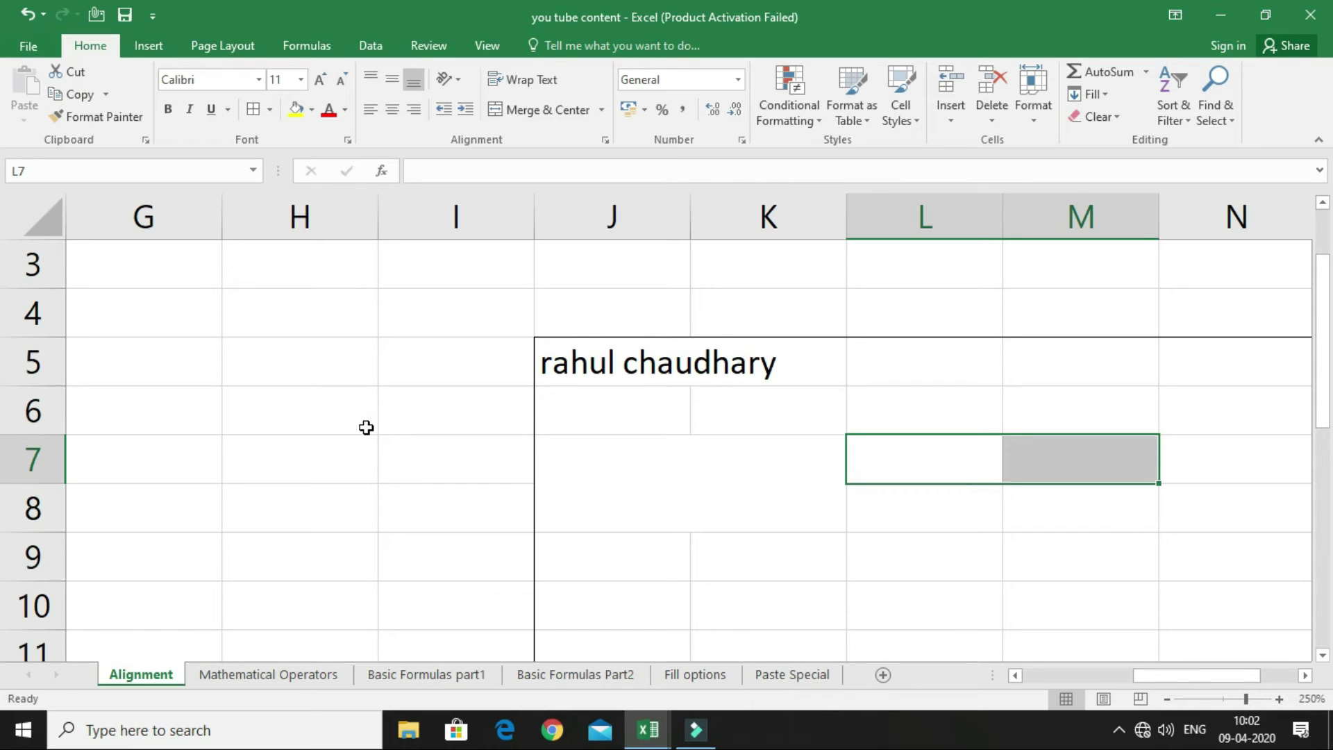
{"action": "left_click", "coordinate": [561, 467]}
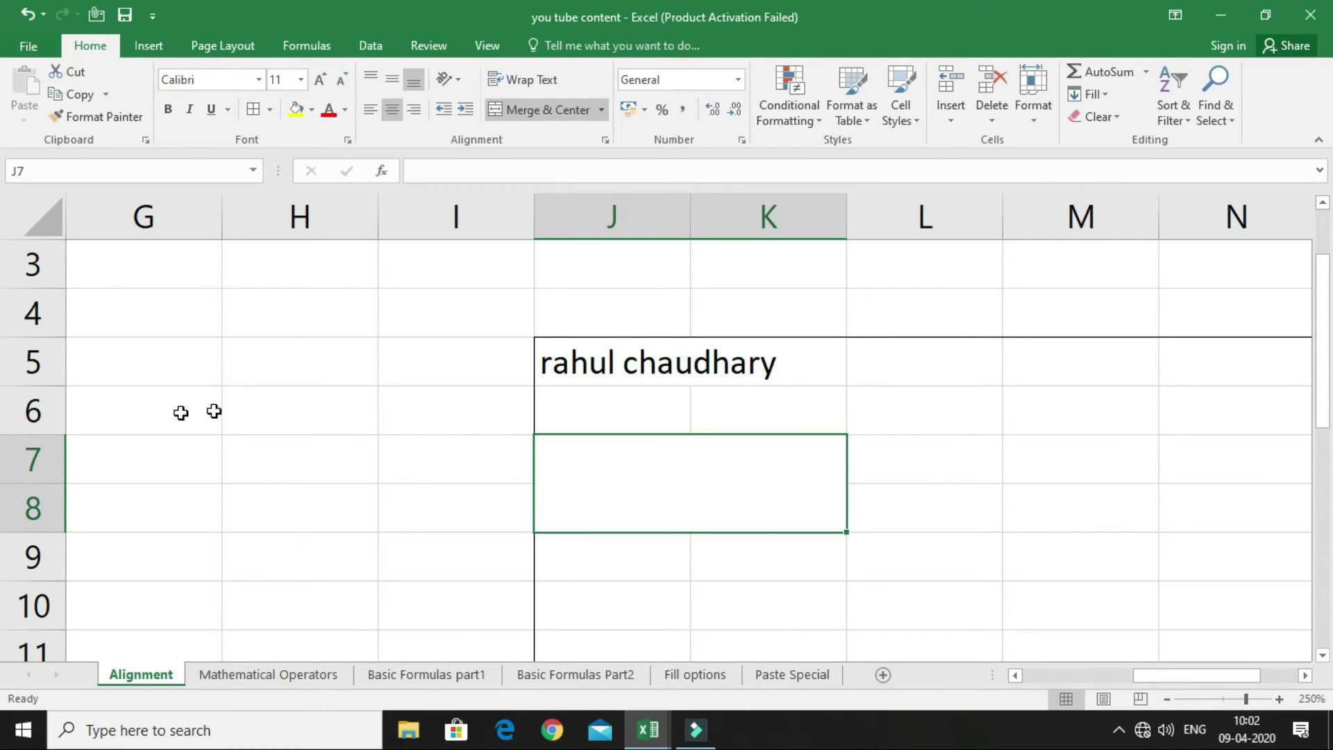
Step: Give the range G7:I7 all borders
{"action": "left_click_drag", "start_coordinate": [176, 462], "coordinate": [396, 456]}
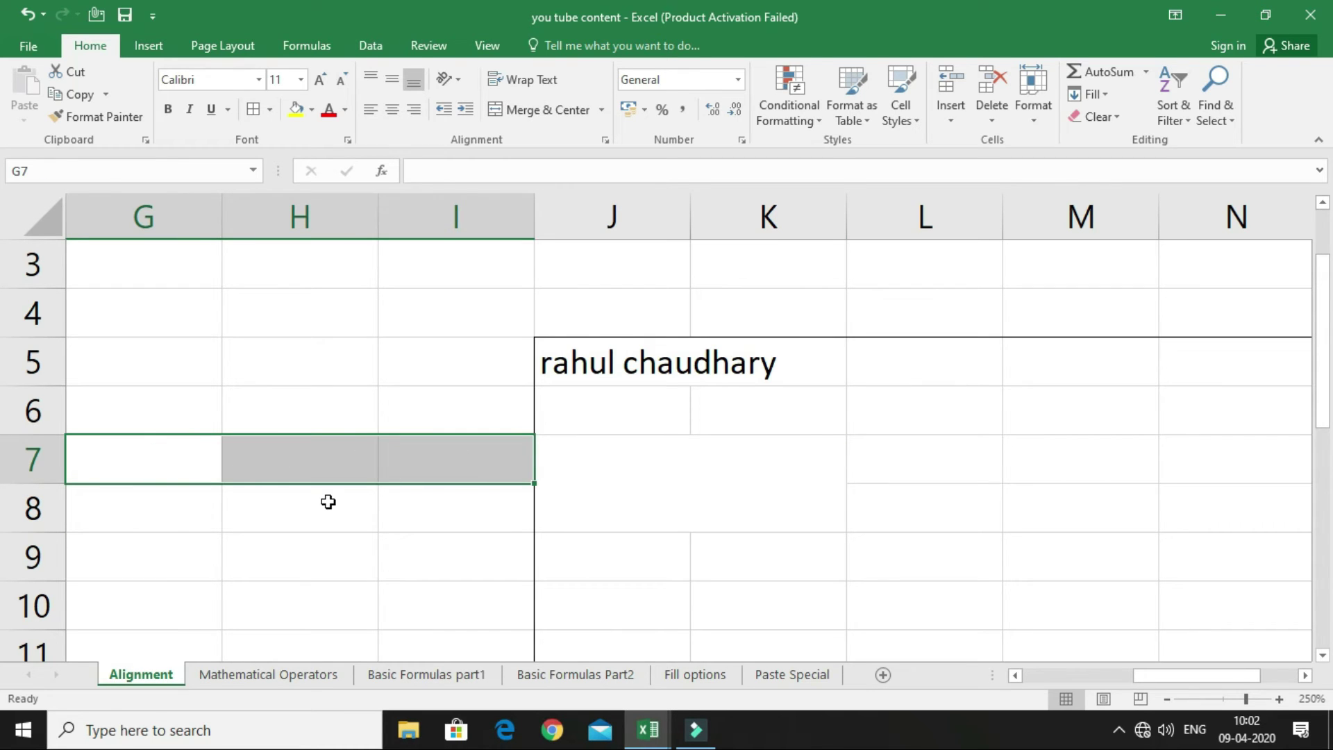
{"action": "left_click", "coordinate": [254, 109]}
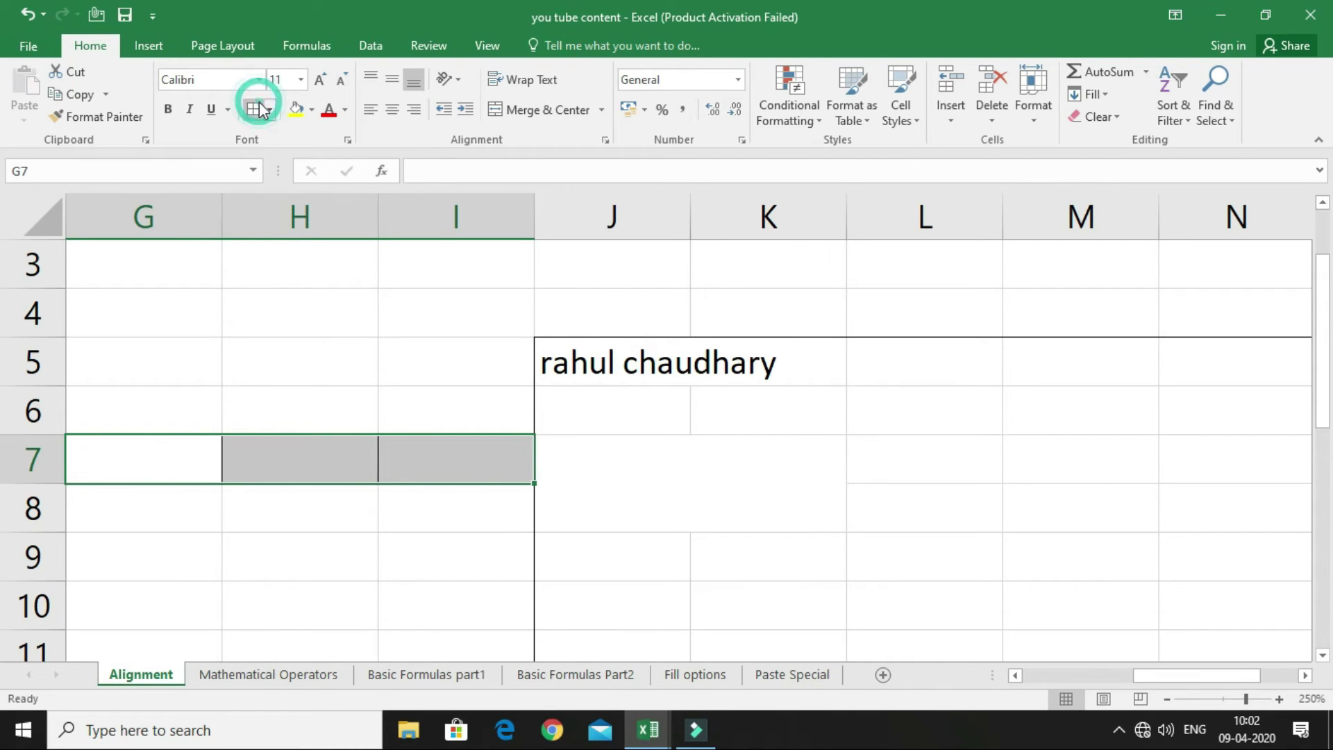
{"action": "left_click", "coordinate": [374, 552]}
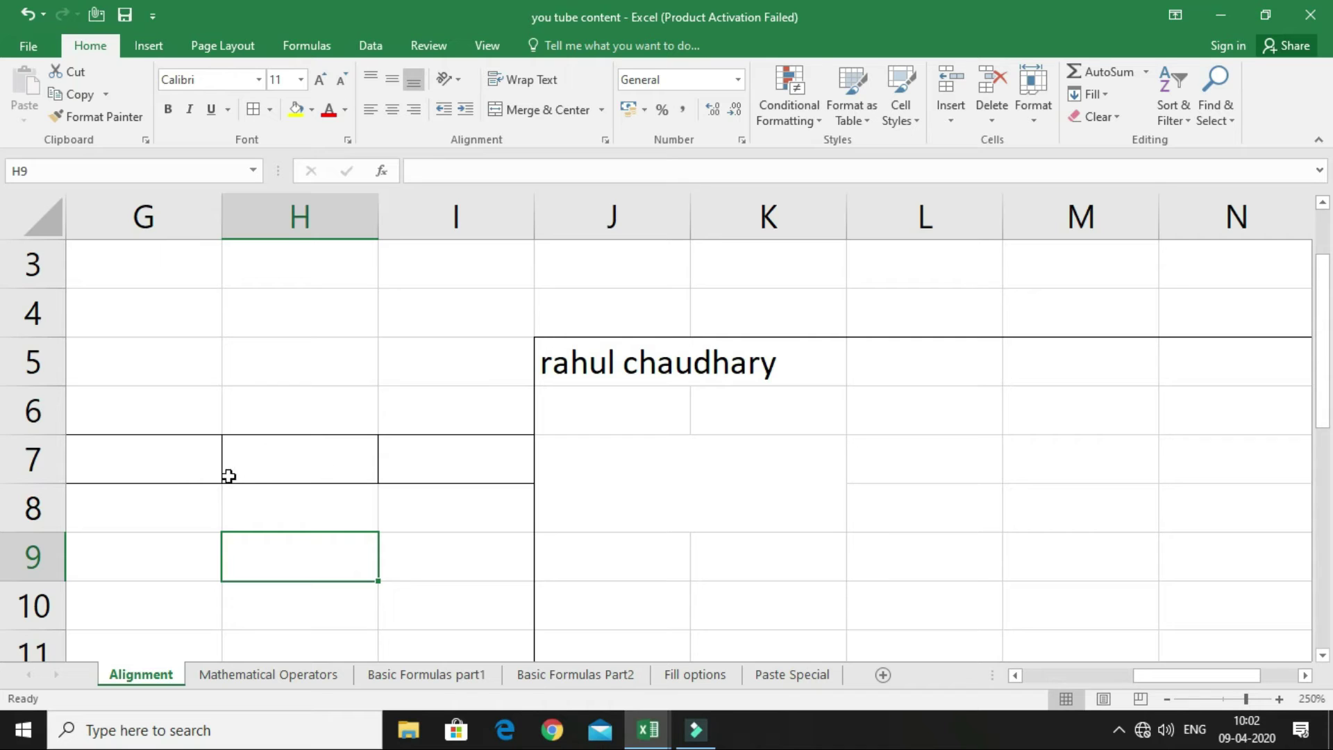
{"action": "left_click_drag", "start_coordinate": [139, 455], "coordinate": [414, 455]}
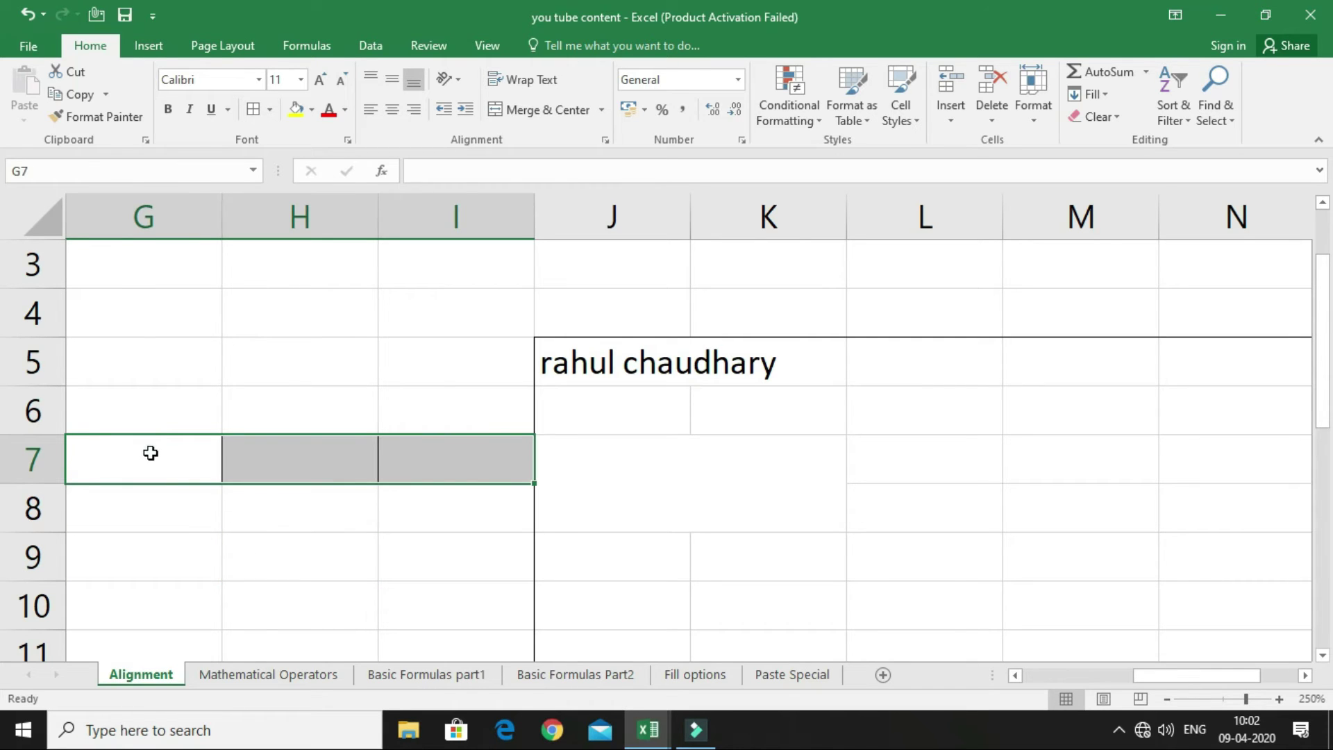
Step: Give G7:I8 all borders and apply Merge Across, merging each row separately
{"action": "left_click_drag", "start_coordinate": [151, 453], "coordinate": [402, 514]}
{"action": "left_click", "coordinate": [253, 109]}
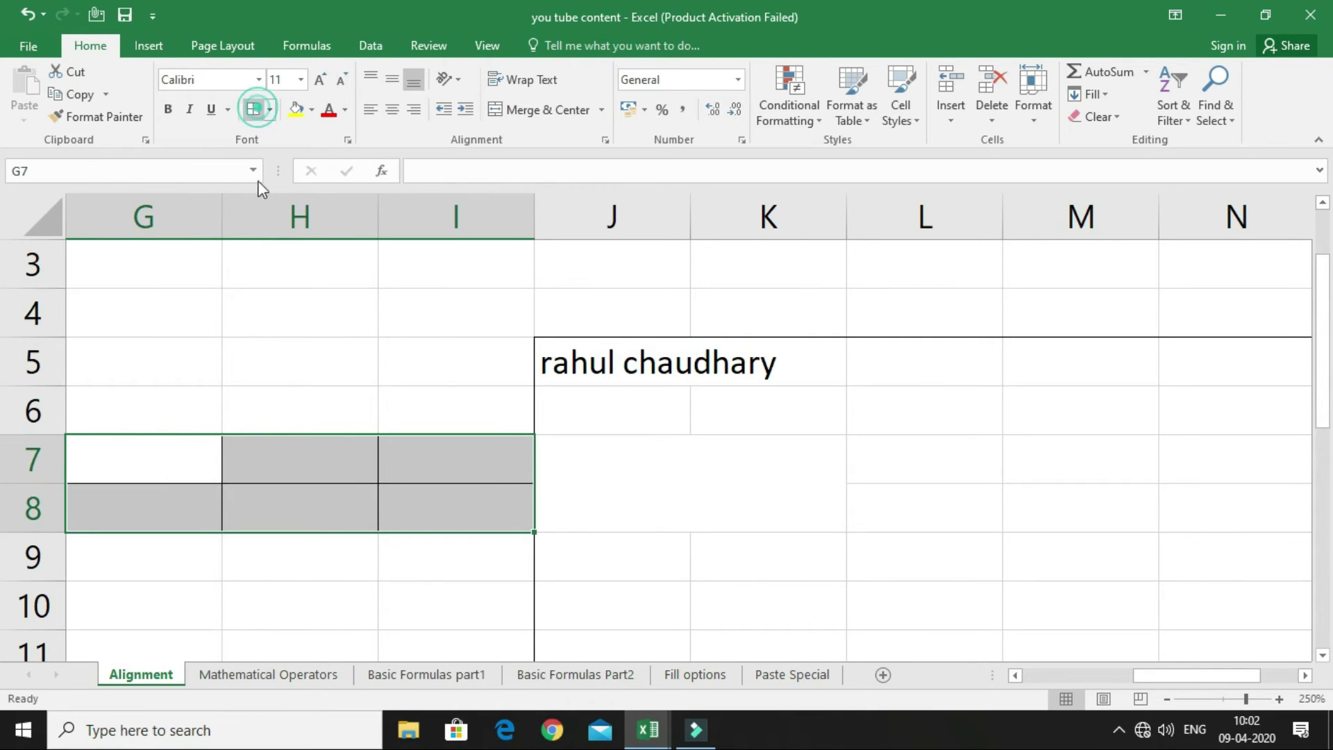
{"action": "left_click", "coordinate": [340, 573]}
{"action": "left_click_drag", "start_coordinate": [137, 461], "coordinate": [474, 515]}
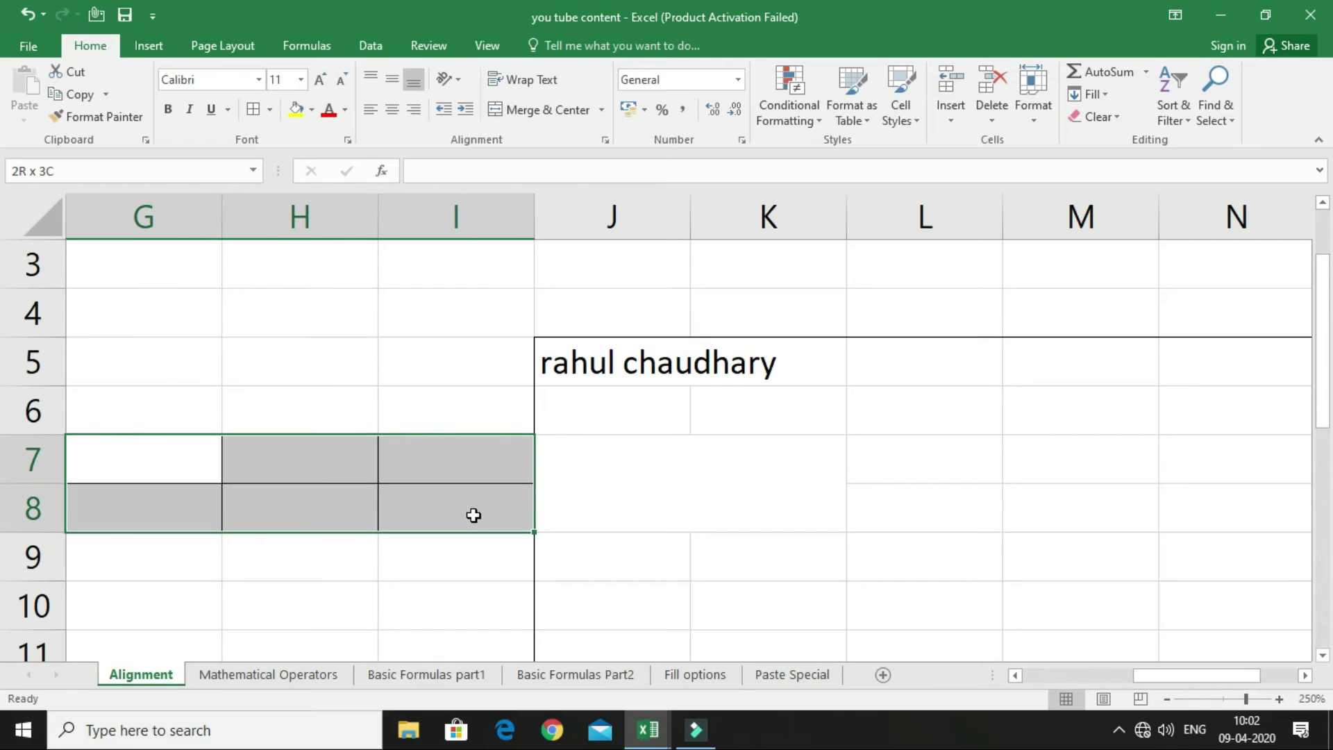
{"action": "left_click", "coordinate": [603, 110]}
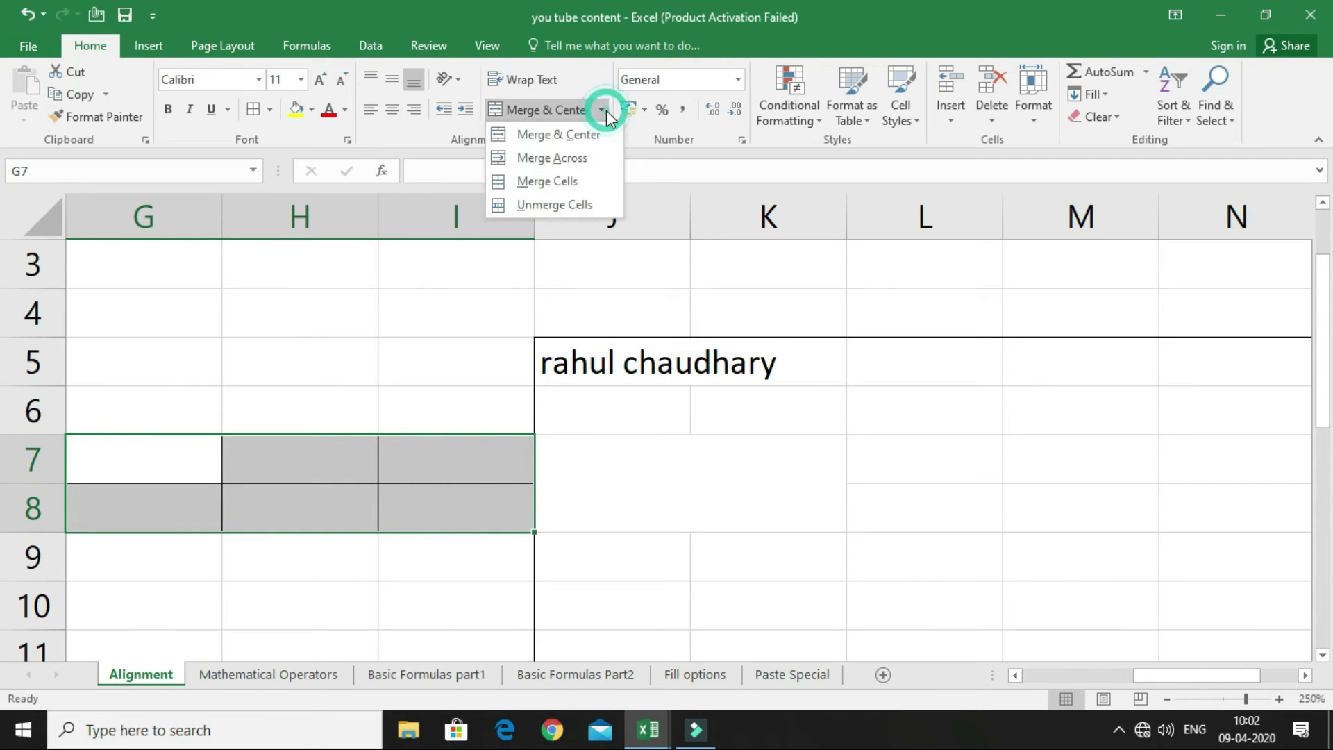
{"action": "left_click", "coordinate": [590, 162]}
{"action": "left_click", "coordinate": [445, 617]}
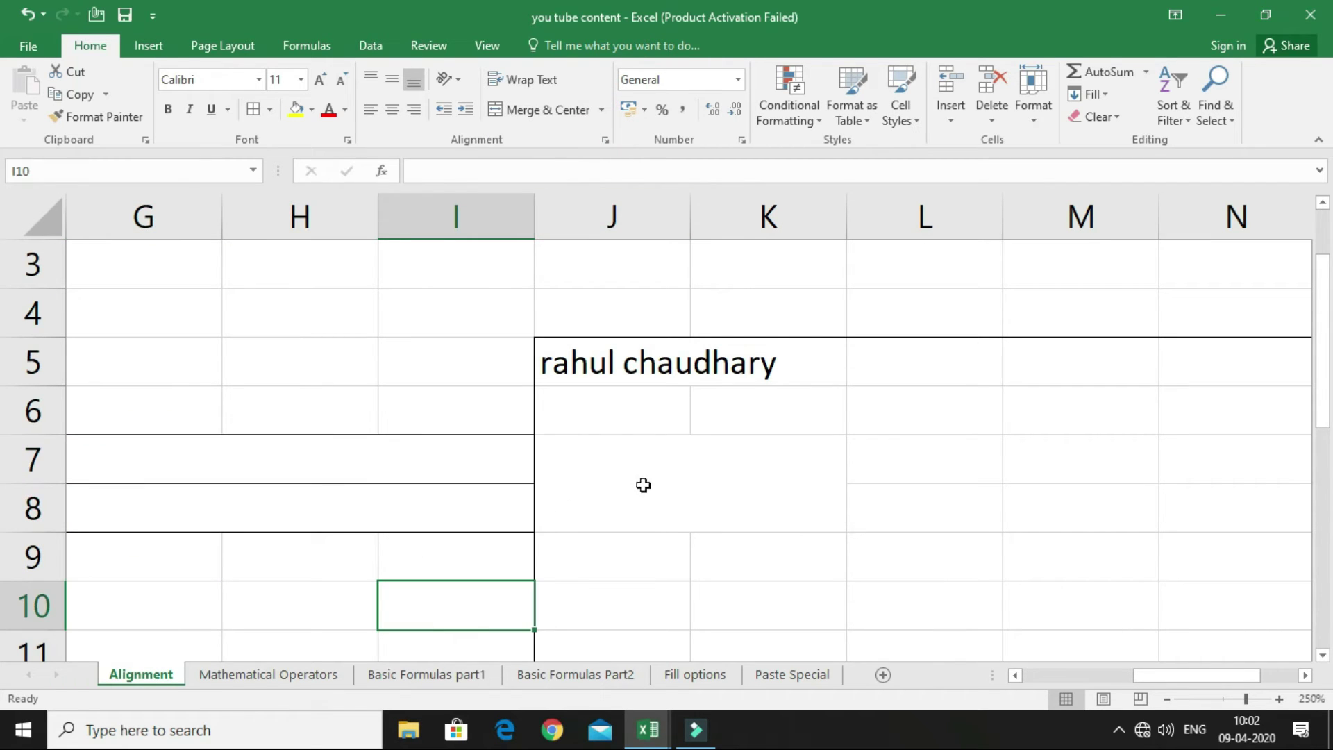
Step: Add a border to merged J7:K8 and inspect the merged G7:I7 and G8:I8 cells
{"action": "left_click", "coordinate": [667, 470]}
{"action": "left_click", "coordinate": [256, 110]}
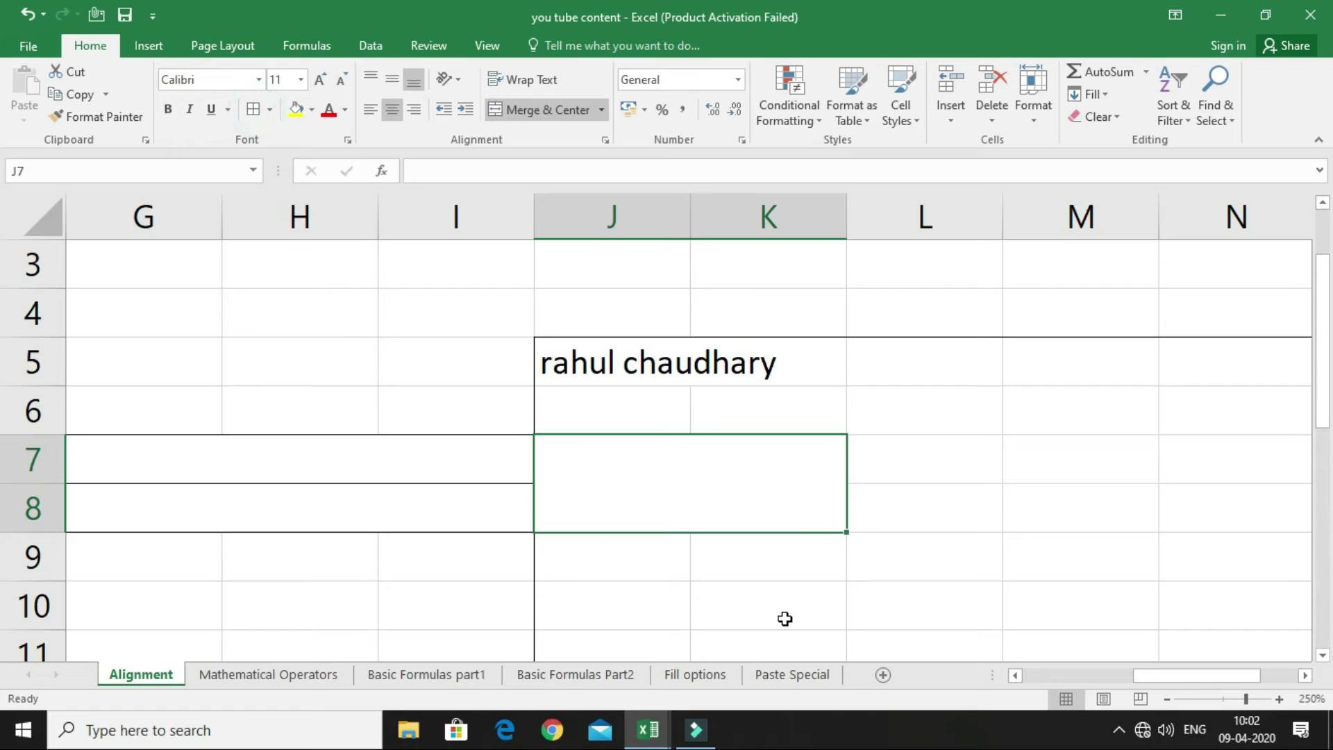
{"action": "left_click", "coordinate": [778, 604]}
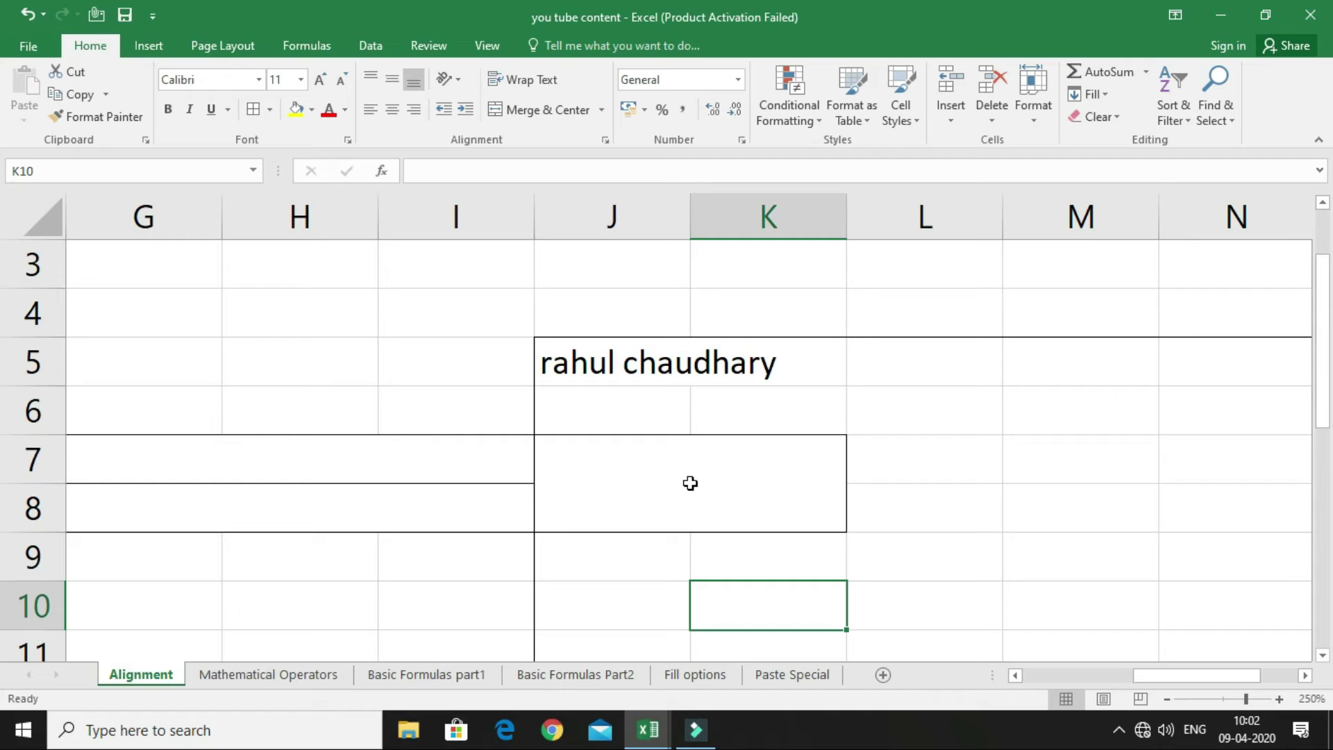
{"action": "left_click", "coordinate": [132, 456]}
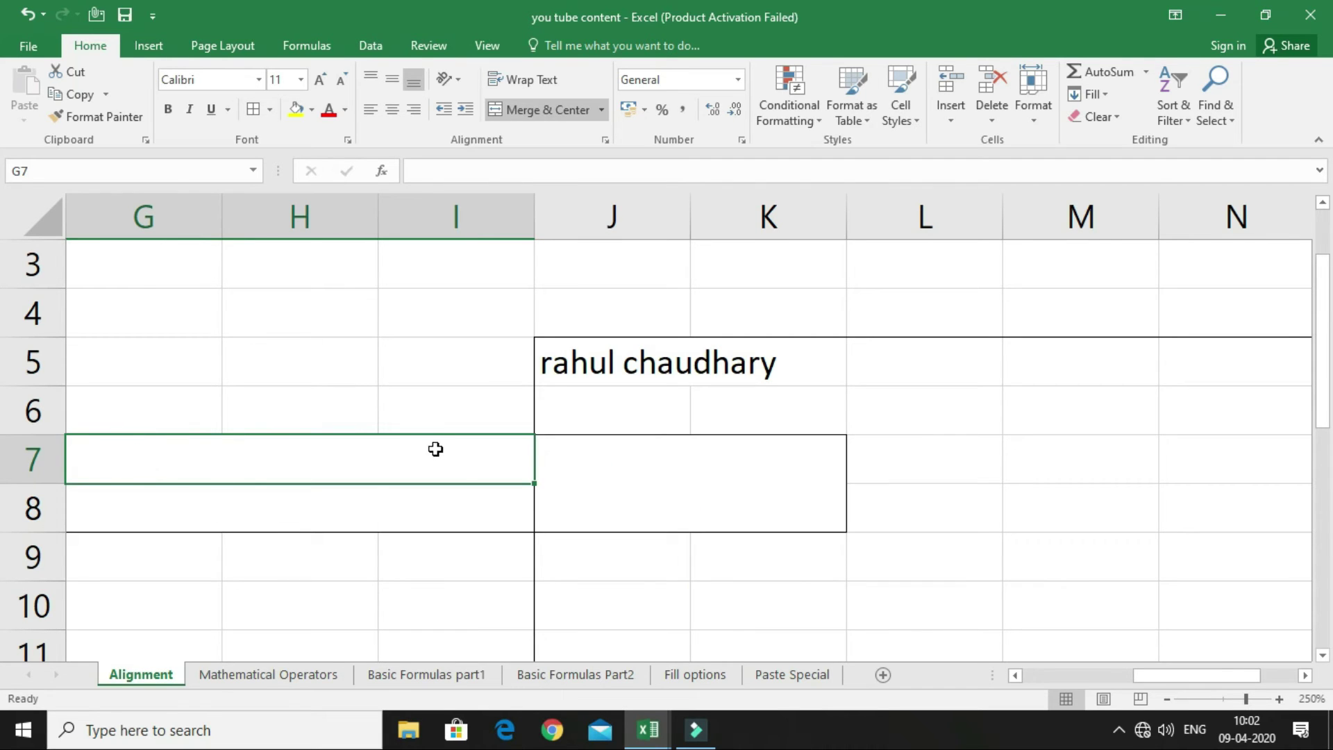
{"action": "left_click", "coordinate": [191, 514]}
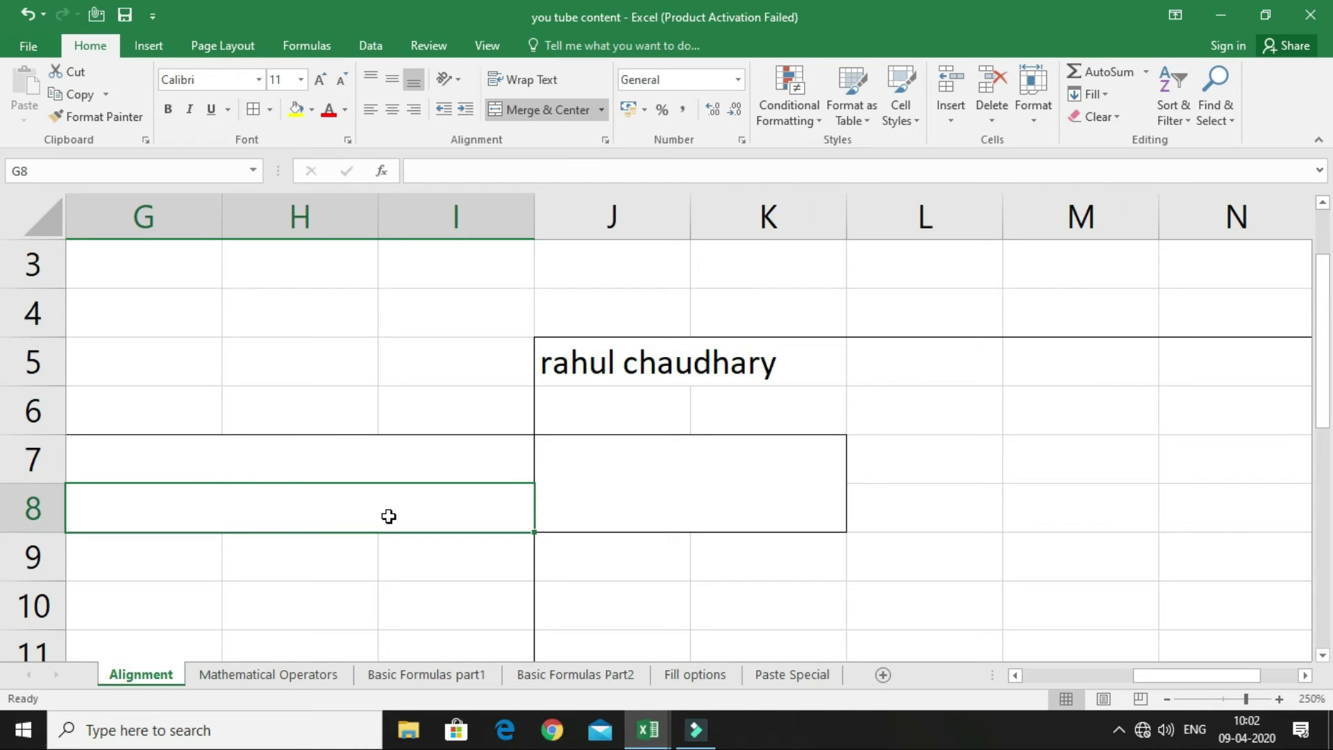
{"action": "left_click", "coordinate": [681, 466]}
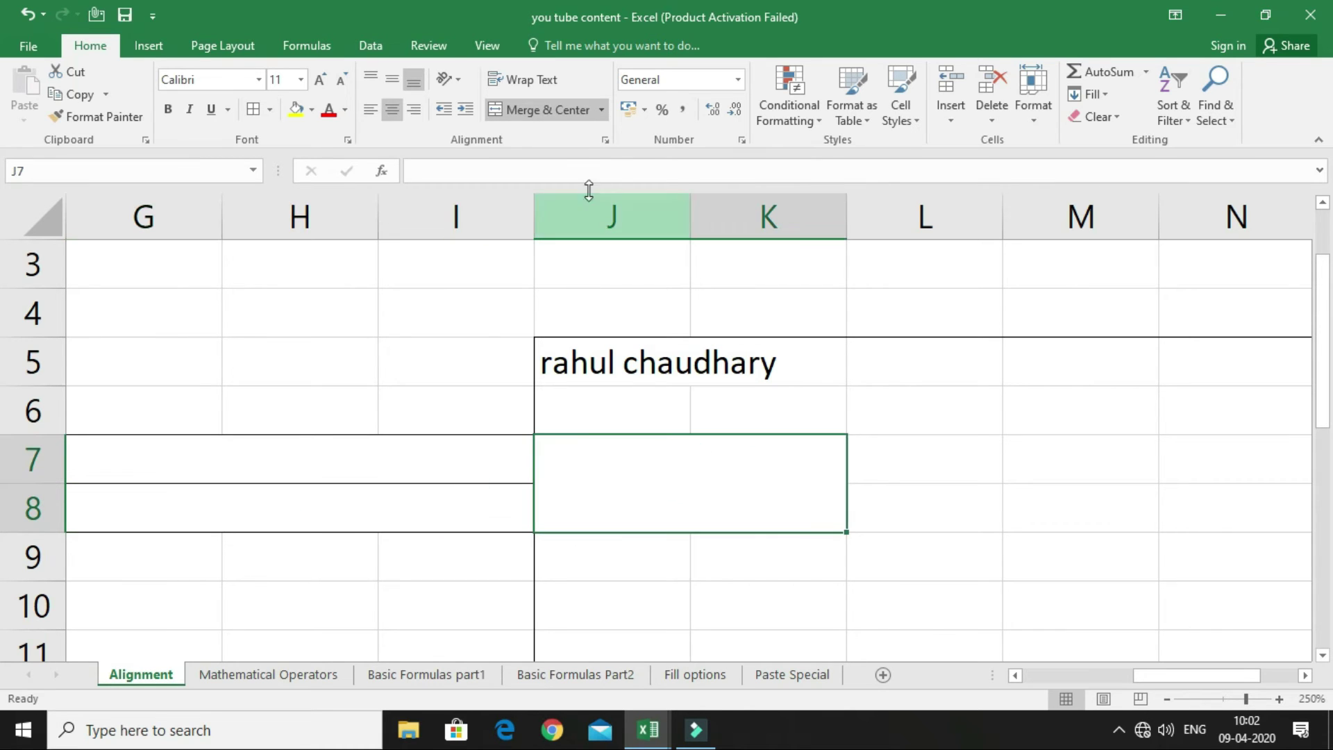
{"action": "left_click_drag", "start_coordinate": [139, 352], "coordinate": [476, 347]}
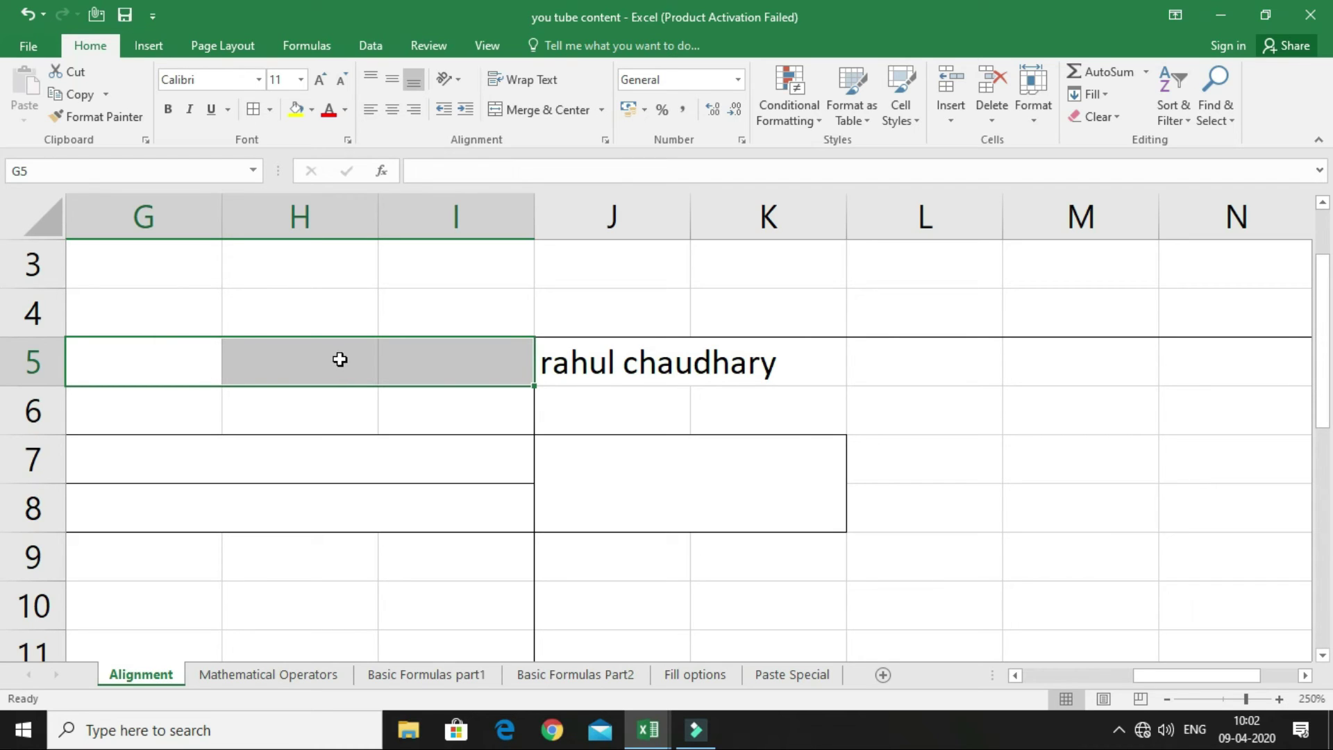
{"action": "left_click", "coordinate": [683, 466]}
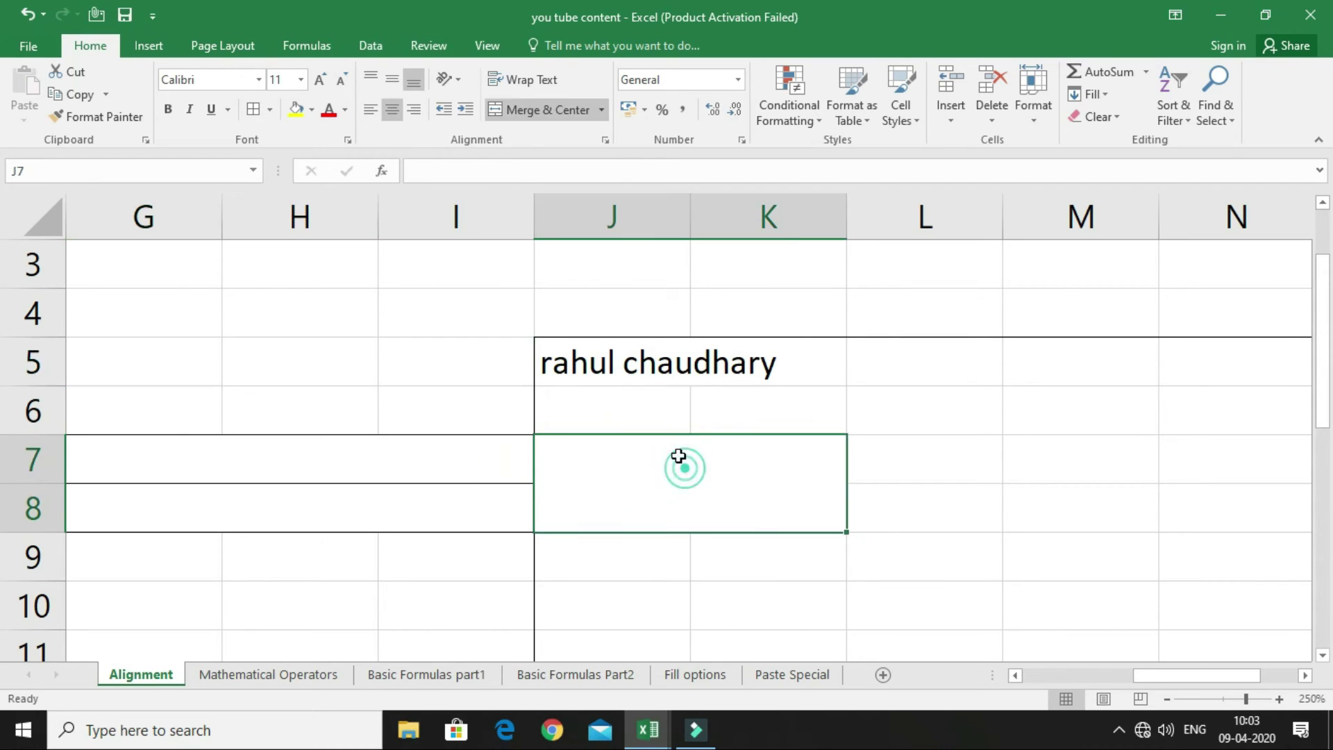
Step: Unmerge J7:K8, then unmerge the G7:I8 block
{"action": "left_click", "coordinate": [602, 112]}
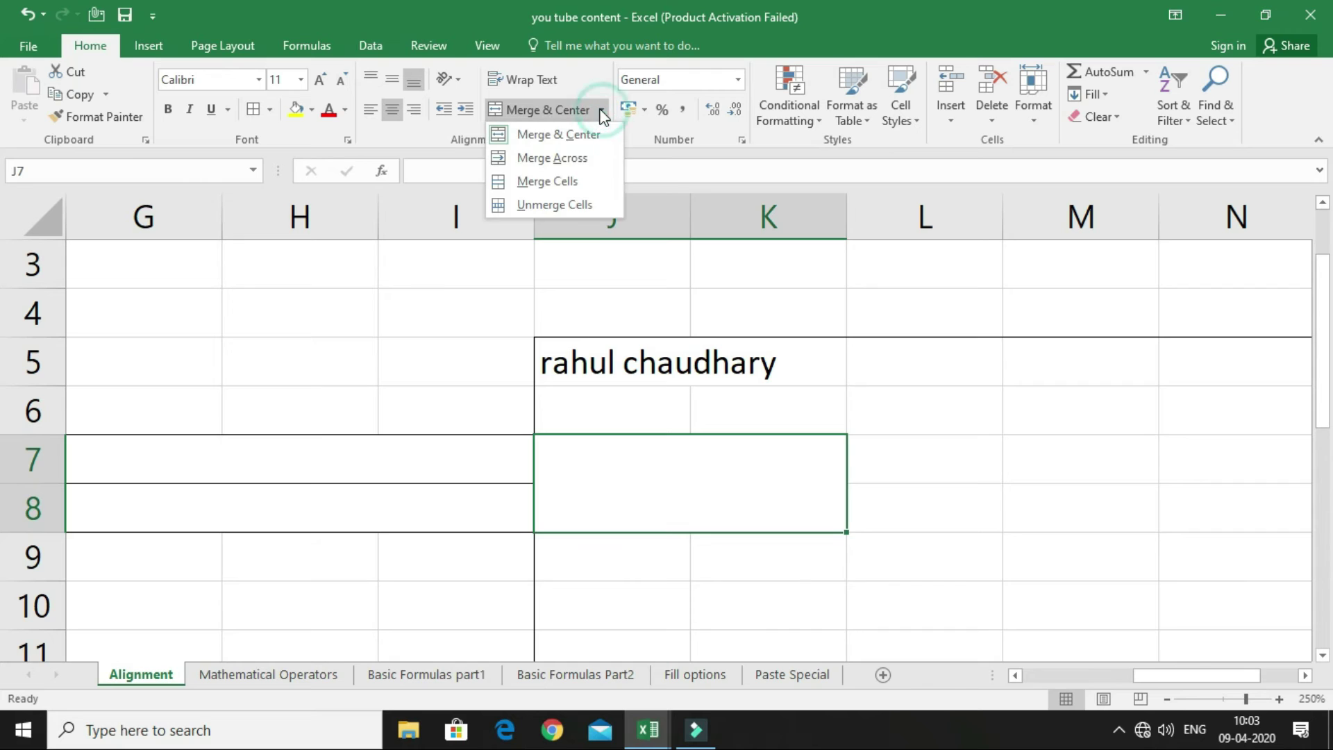
{"action": "left_click", "coordinate": [577, 202]}
{"action": "left_click", "coordinate": [978, 470]}
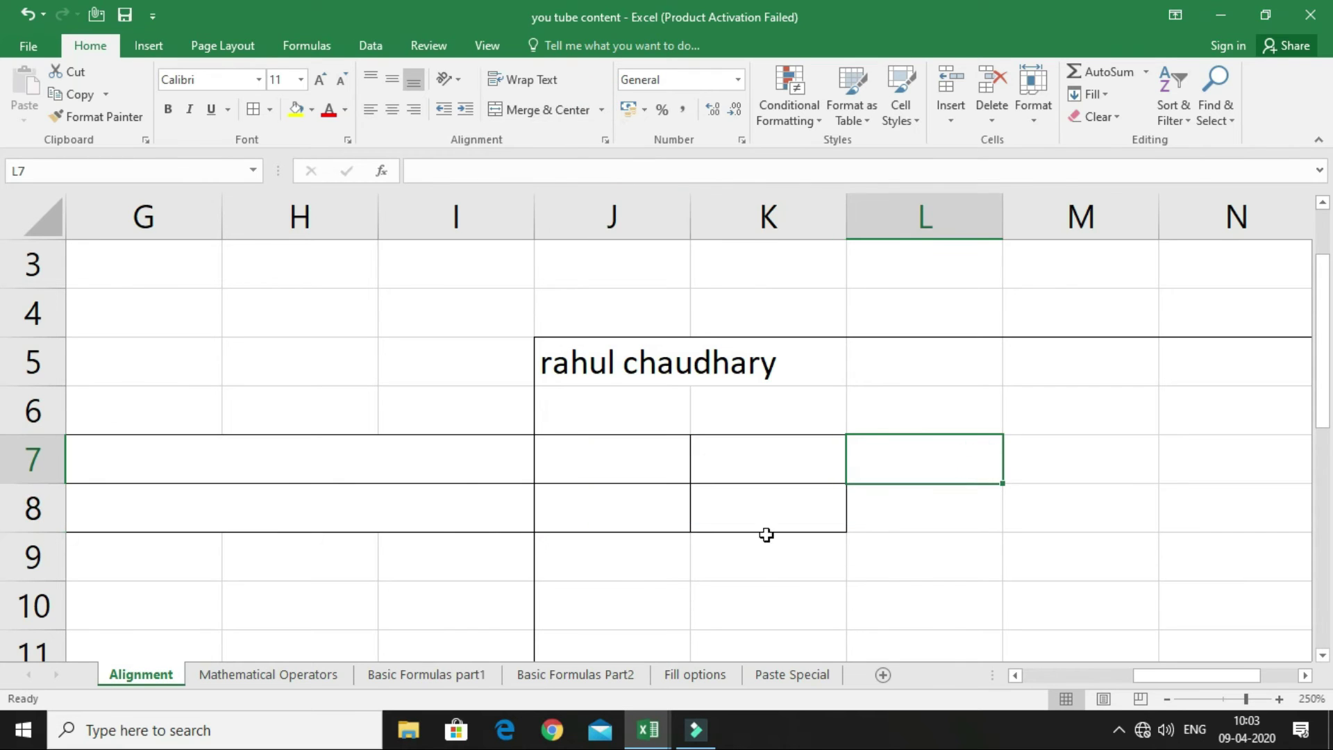
{"action": "left_click_drag", "start_coordinate": [289, 449], "coordinate": [295, 503]}
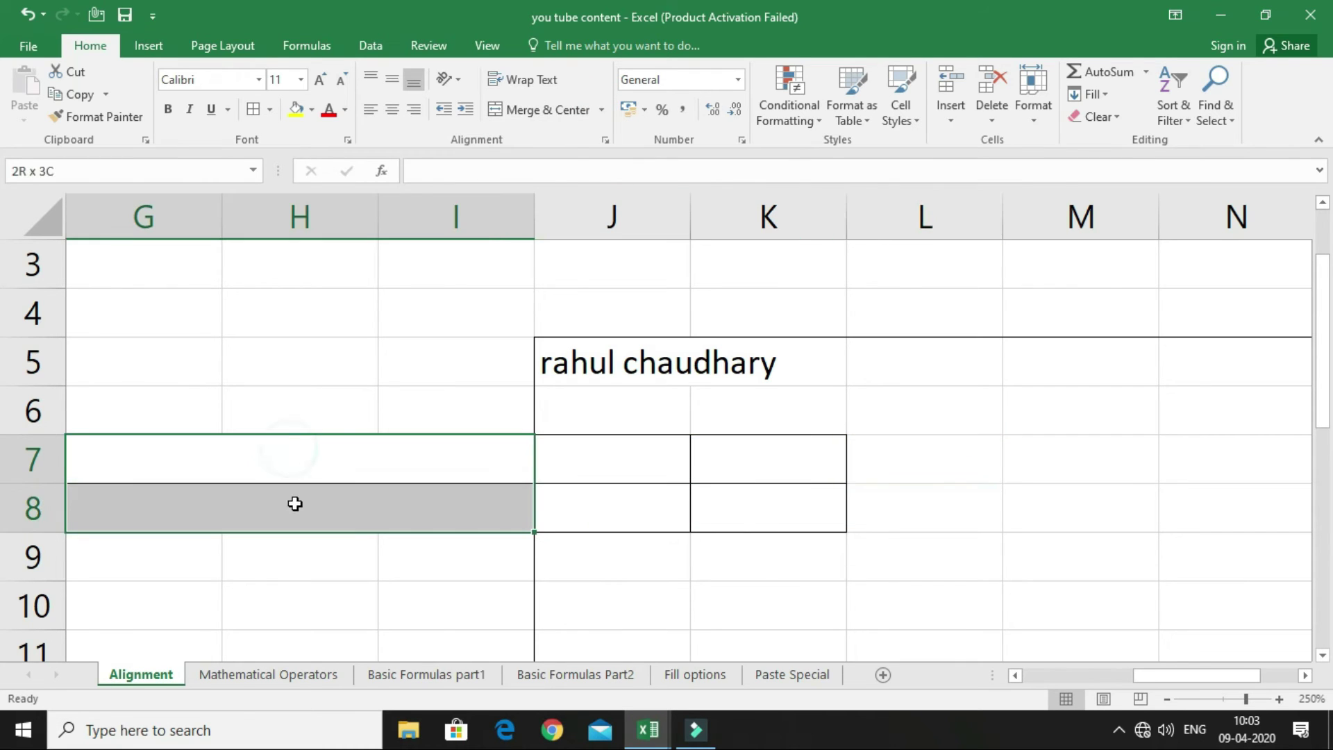
{"action": "left_click", "coordinate": [601, 109]}
{"action": "left_click", "coordinate": [553, 202]}
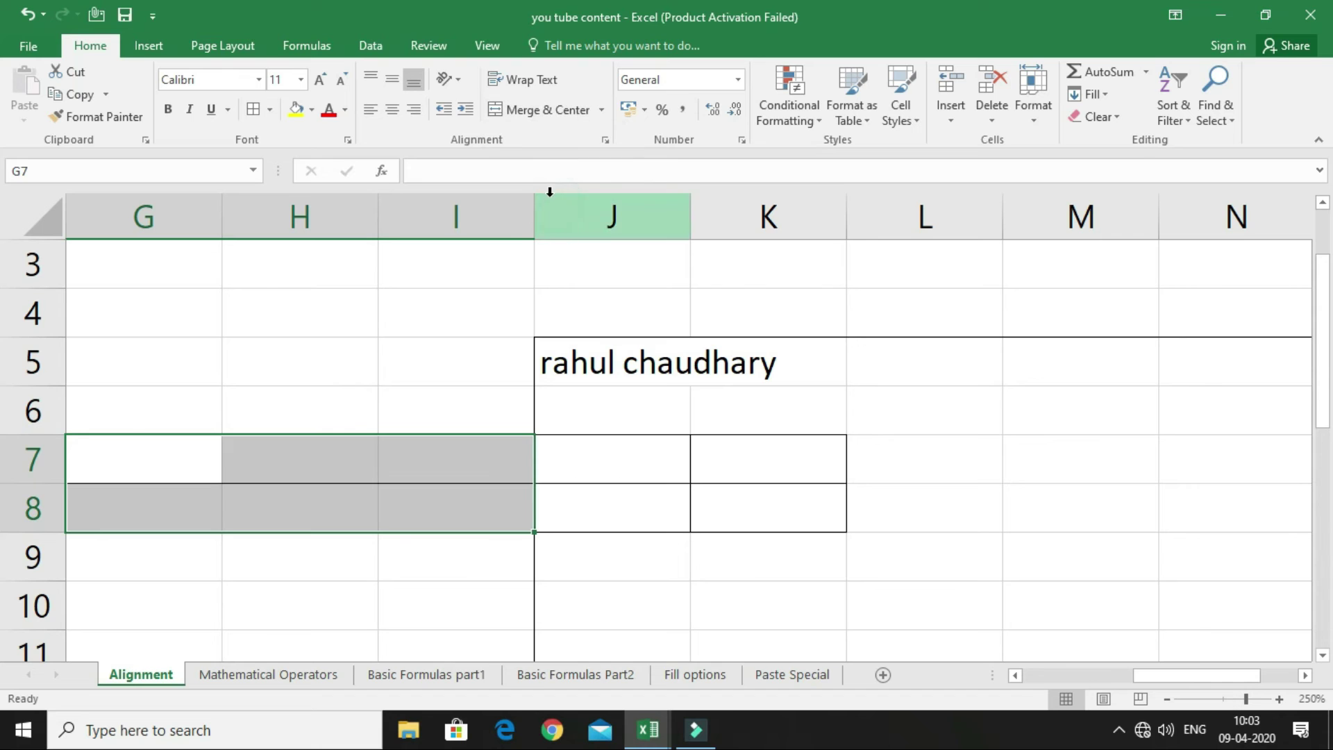
Step: Apply All Borders to J5:O11, clear them with No Border, then merge and centre the block
{"action": "scroll", "coordinate": [841, 535], "scroll_direction": "down", "scroll_amount": 1, "text": "ctrl"}
{"action": "scroll", "coordinate": [841, 535], "scroll_direction": "down", "scroll_amount": 1, "text": "ctrl"}
{"action": "scroll", "coordinate": [841, 535], "scroll_direction": "down", "scroll_amount": 2, "text": "ctrl"}
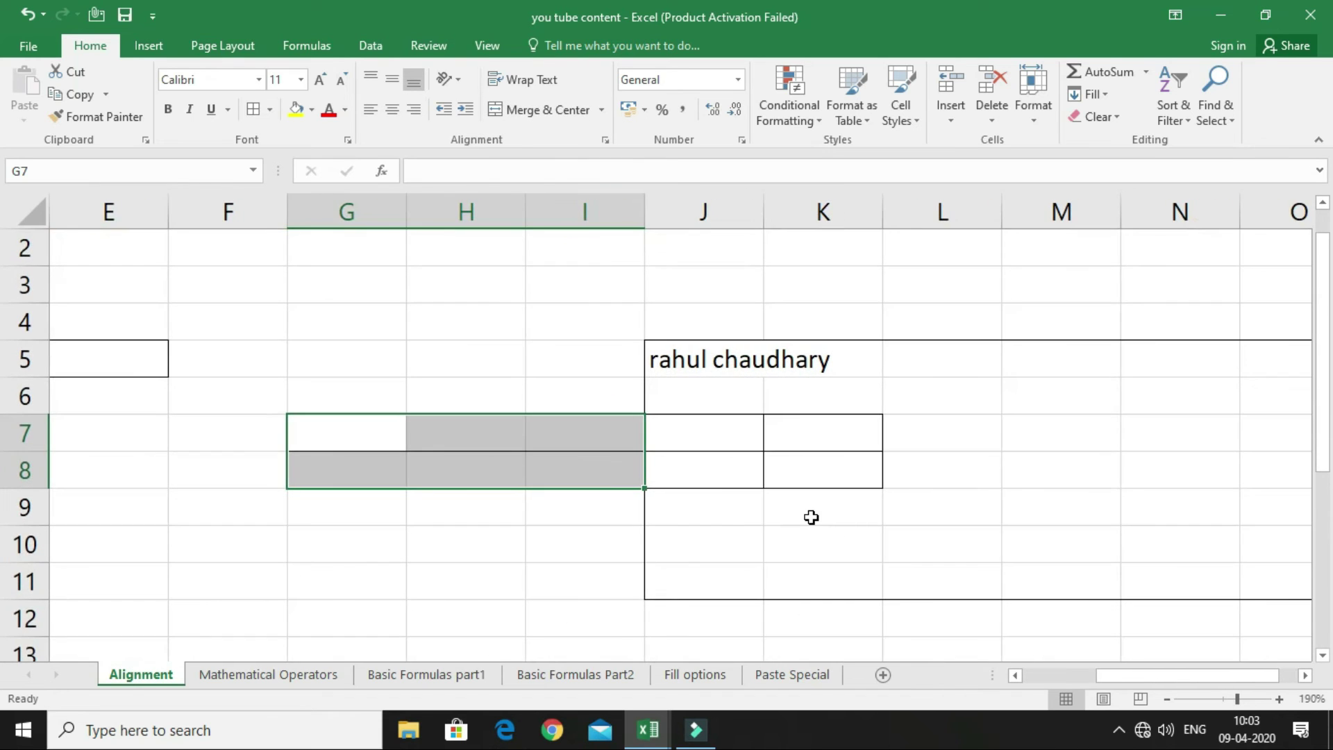
{"action": "scroll", "coordinate": [811, 518], "scroll_direction": "down", "scroll_amount": 1, "text": "ctrl"}
{"action": "scroll", "coordinate": [811, 518], "scroll_direction": "down", "scroll_amount": 2, "text": "ctrl"}
{"action": "scroll", "coordinate": [809, 541], "scroll_direction": "up", "scroll_amount": 1, "text": "ctrl"}
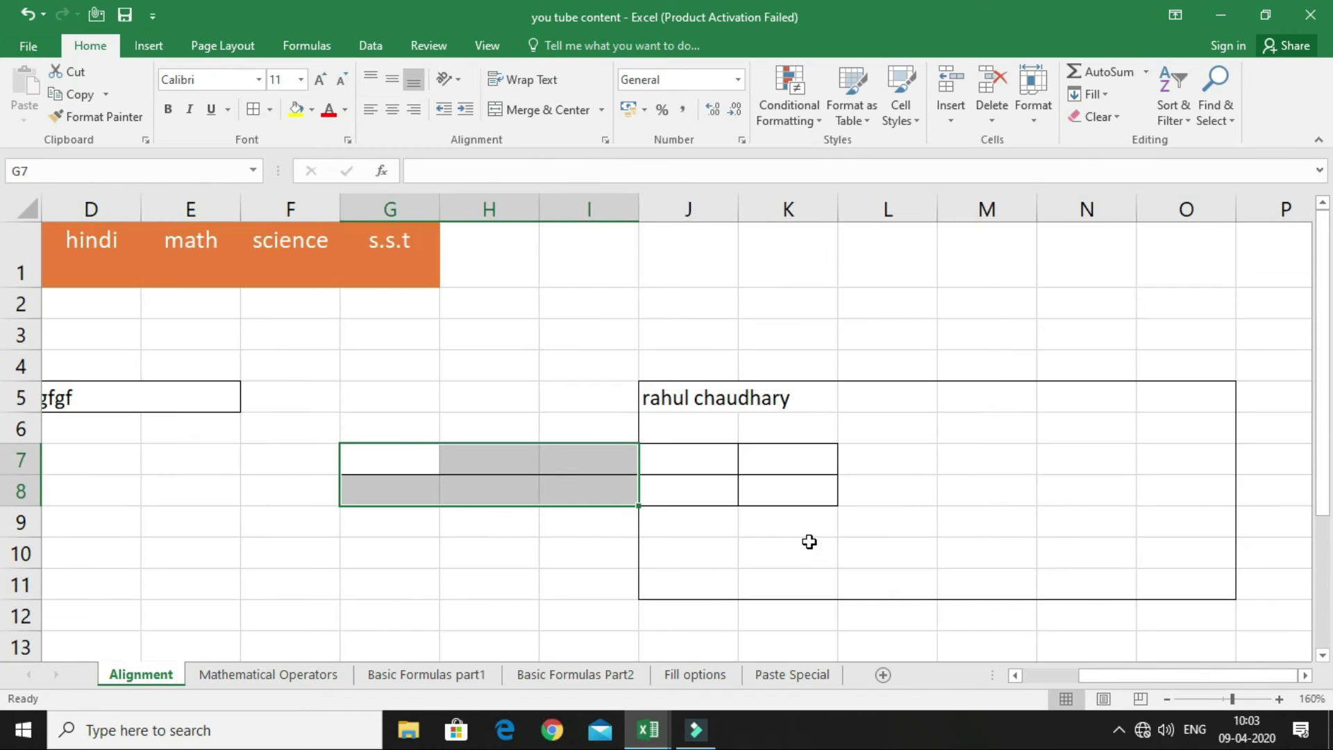
{"action": "left_click_drag", "start_coordinate": [672, 397], "coordinate": [1160, 587]}
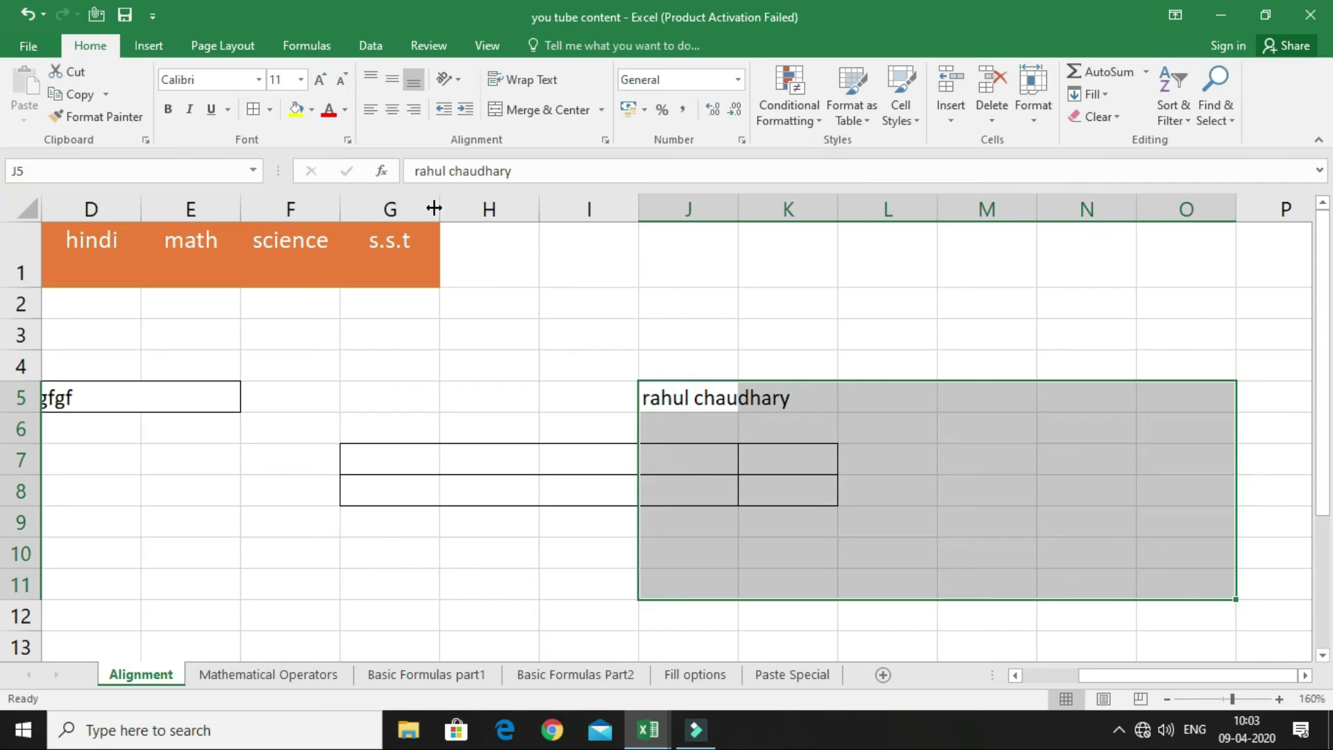
{"action": "left_click", "coordinate": [254, 109]}
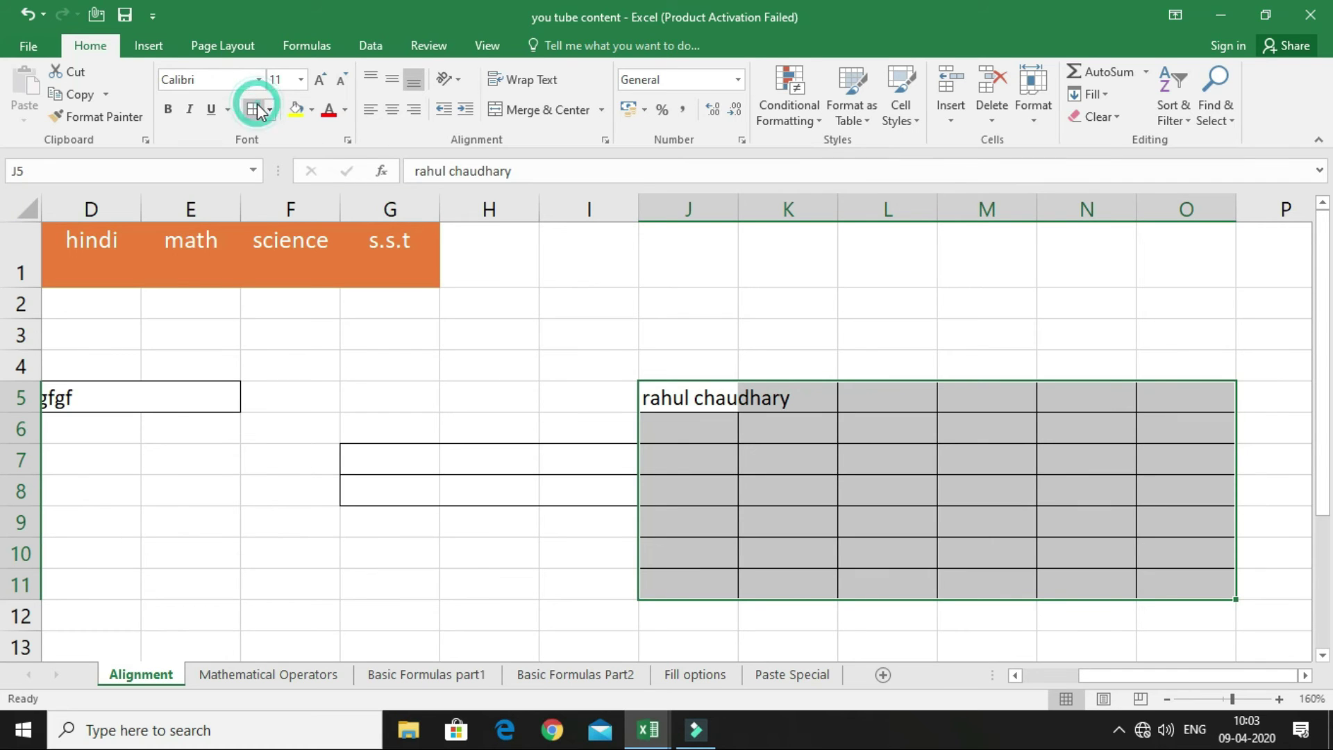
{"action": "left_click", "coordinate": [270, 112]}
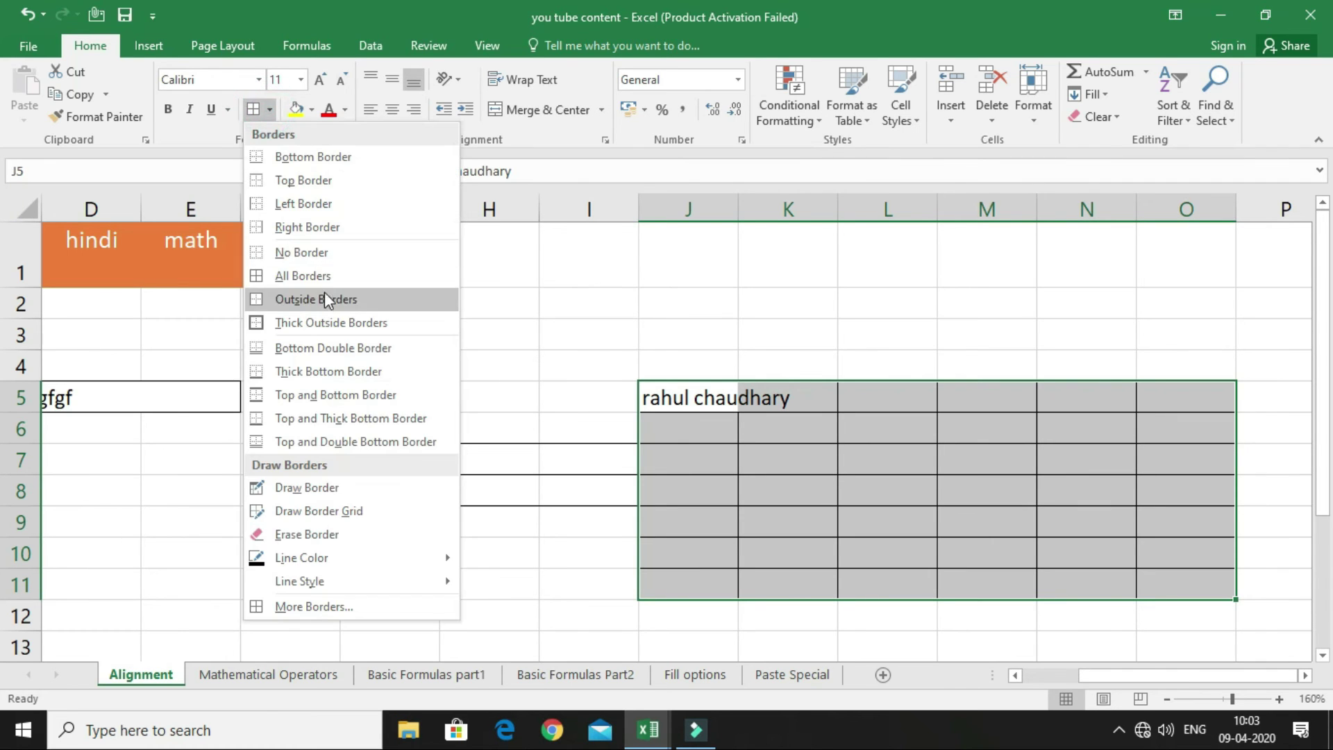
{"action": "left_click", "coordinate": [328, 252]}
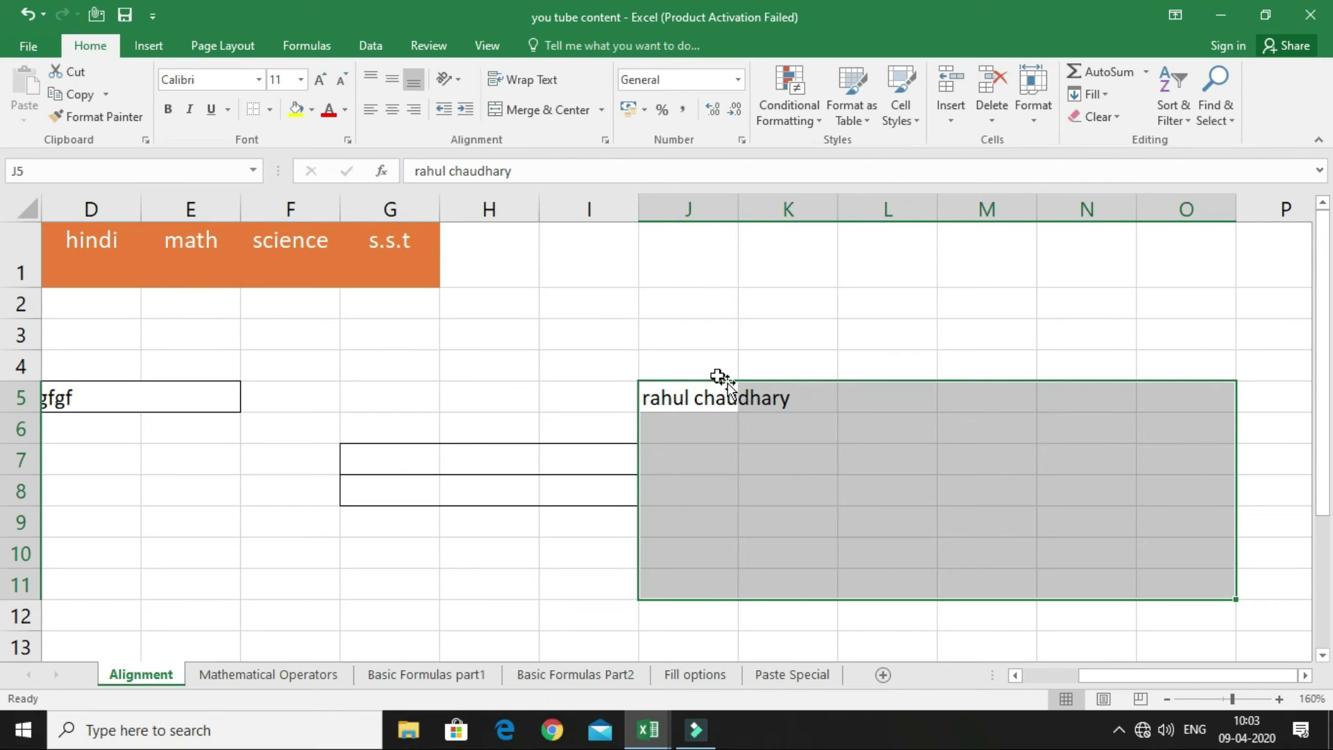
{"action": "left_click", "coordinate": [529, 108]}
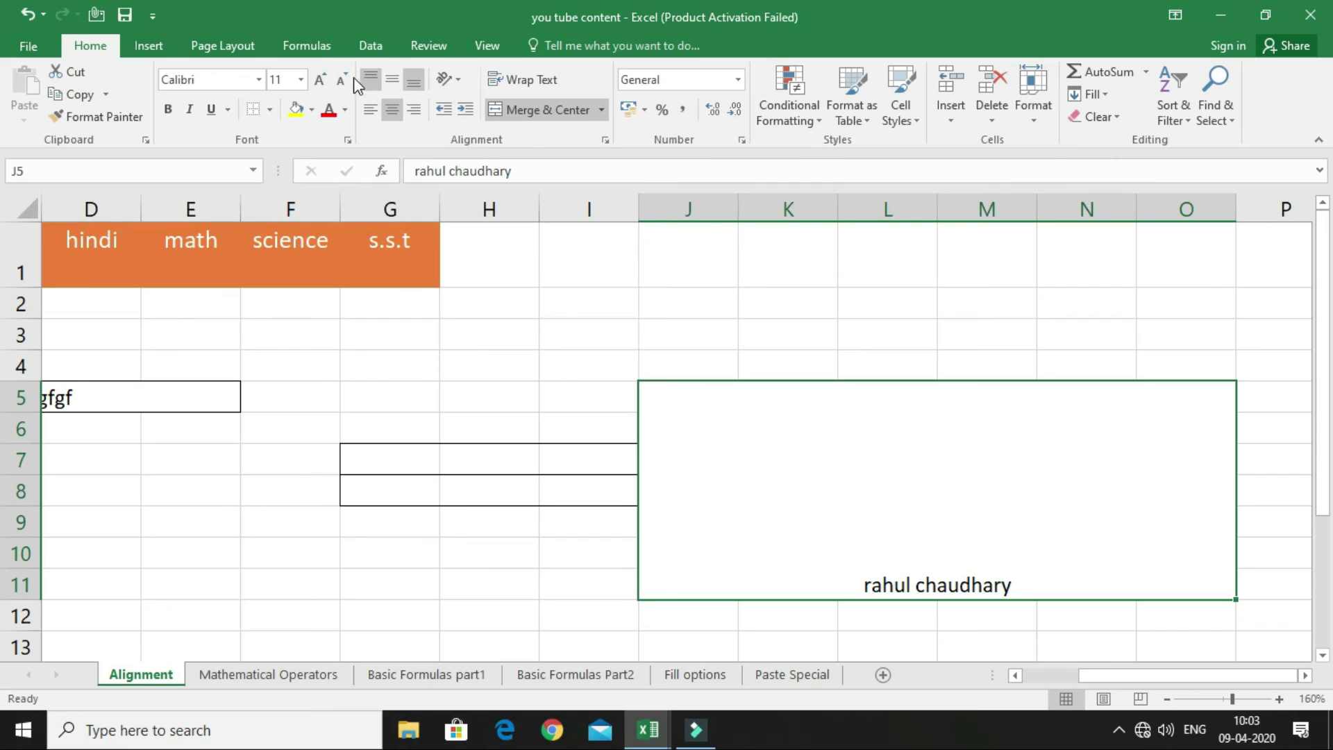
Step: Try the top, middle, bottom, left, centre and right alignments, ending middle- and centre-aligned
{"action": "left_click", "coordinate": [372, 80]}
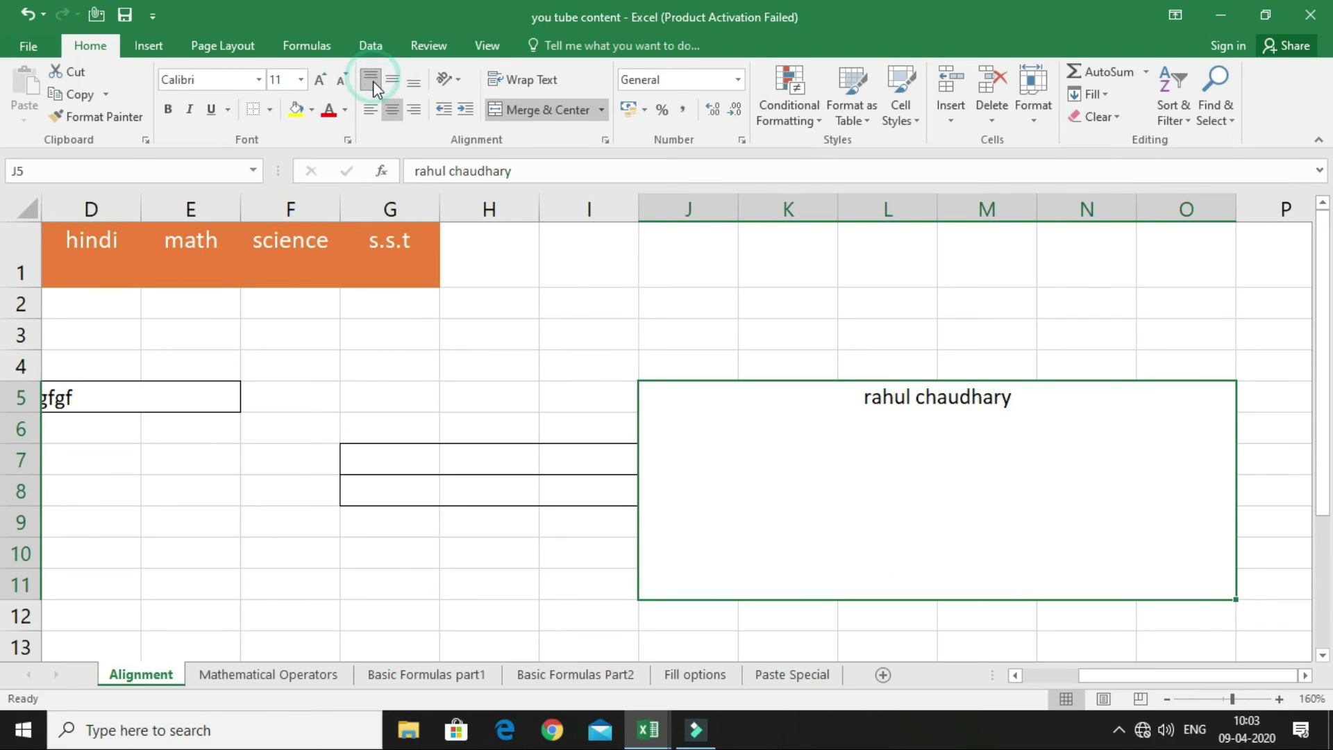
{"action": "left_click", "coordinate": [393, 81]}
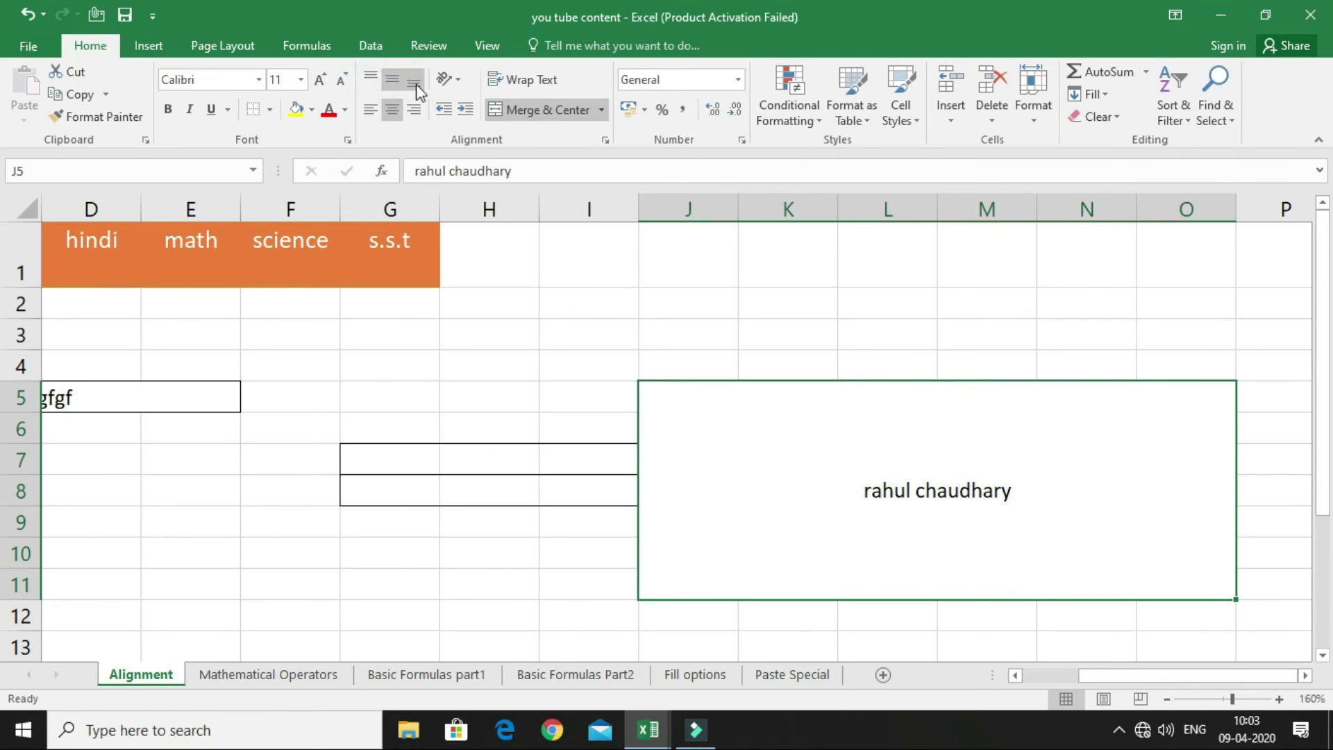
{"action": "left_click", "coordinate": [415, 82]}
{"action": "left_click", "coordinate": [372, 111]}
{"action": "left_click", "coordinate": [393, 111]}
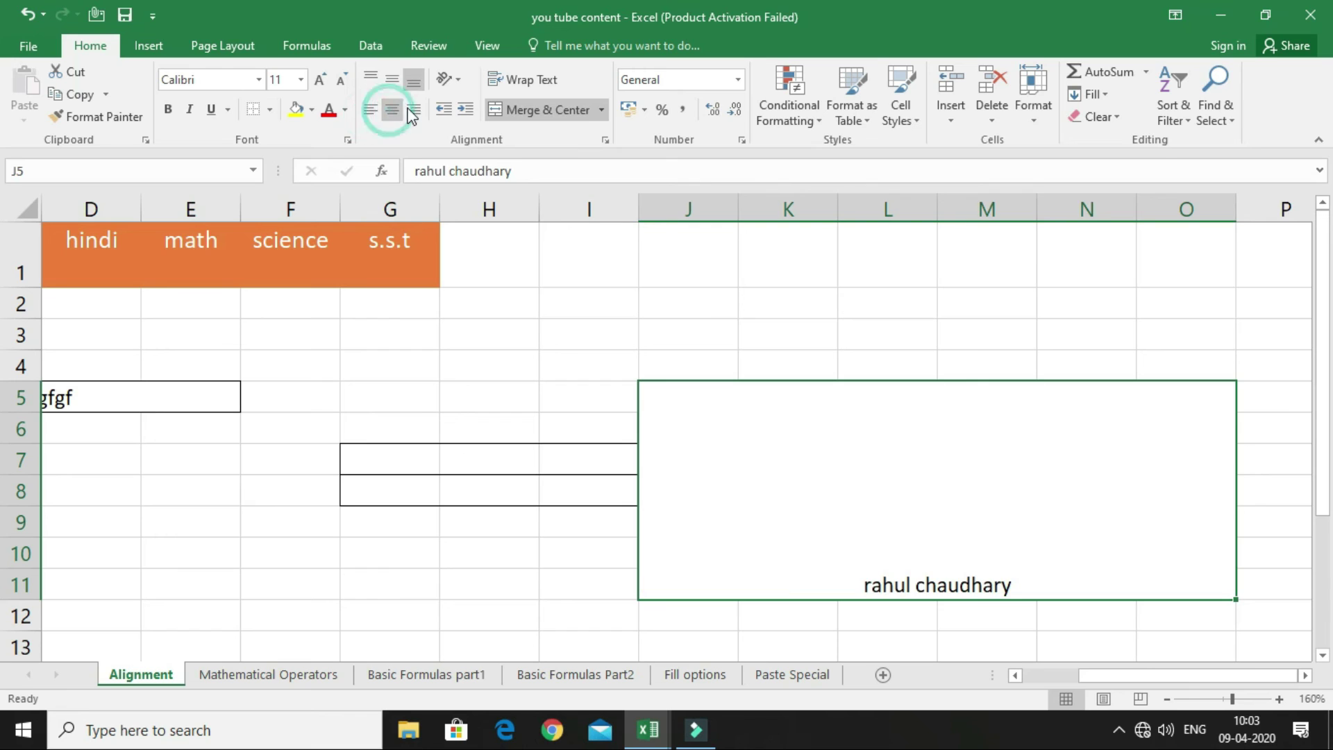
{"action": "left_click", "coordinate": [415, 111]}
{"action": "left_click", "coordinate": [393, 80]}
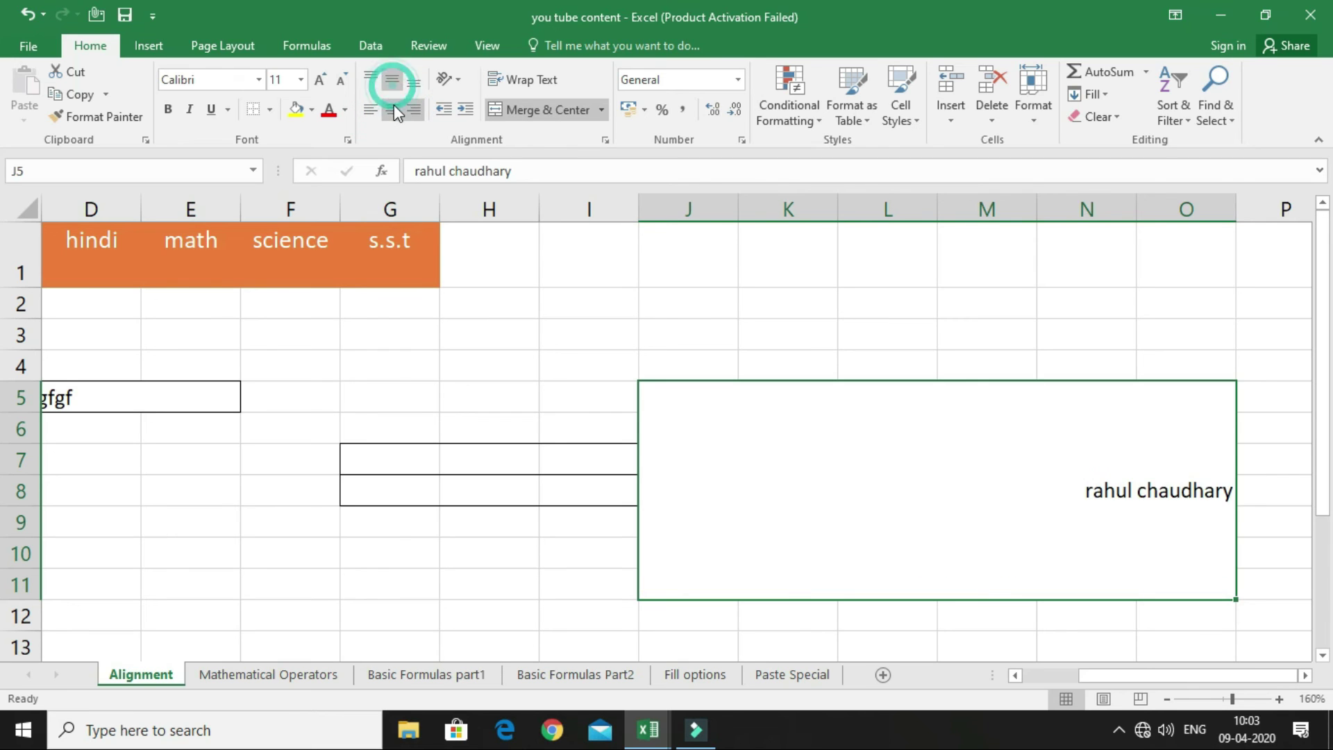
{"action": "left_click", "coordinate": [393, 110]}
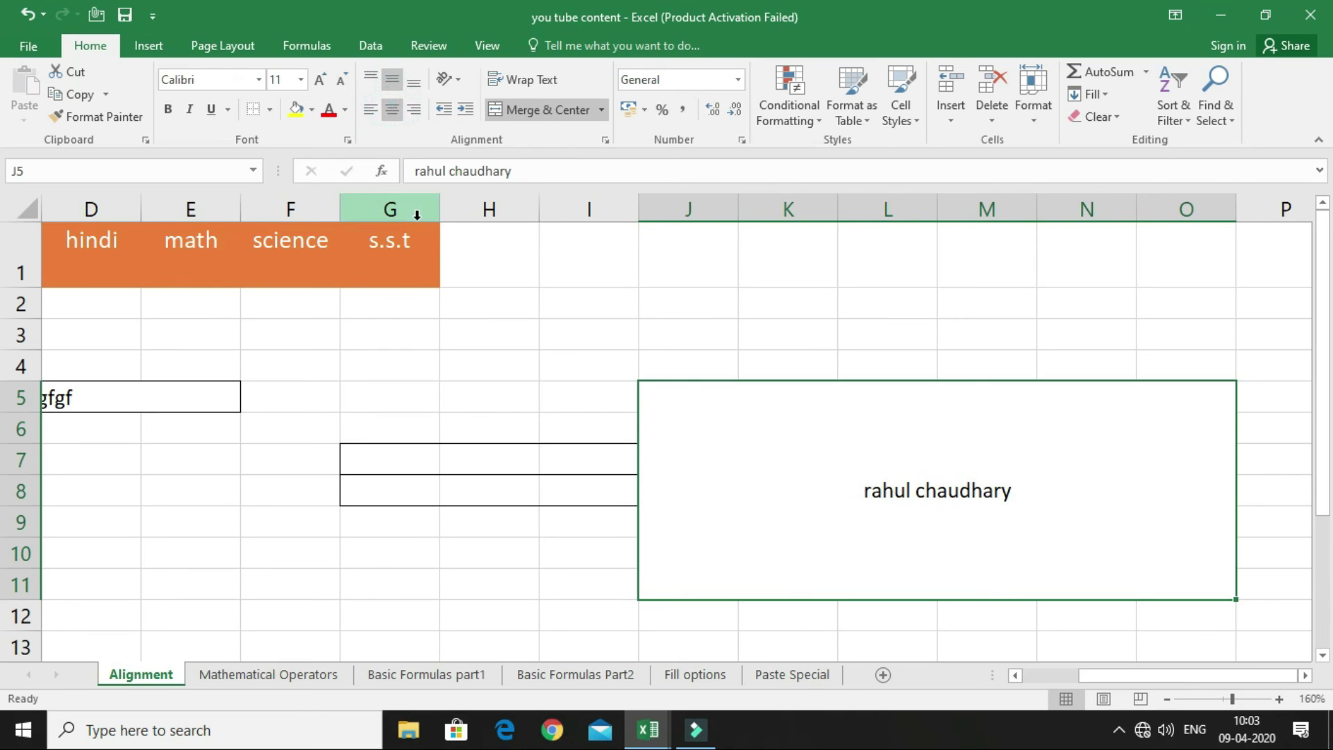
Step: Try Angle Clockwise and Vertical Text, then set the name to Rotate Text Down
{"action": "left_click", "coordinate": [460, 82]}
{"action": "left_click", "coordinate": [481, 122]}
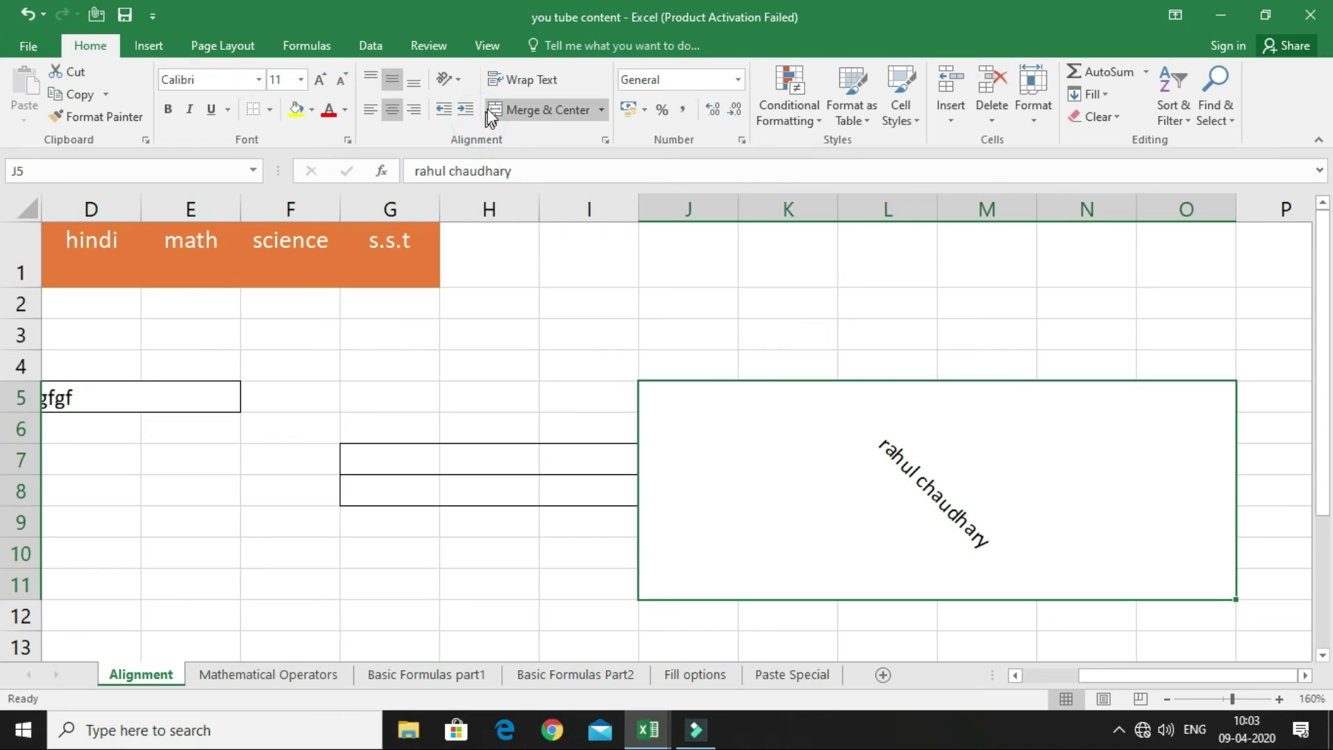
{"action": "left_click", "coordinate": [461, 78]}
{"action": "left_click", "coordinate": [480, 150]}
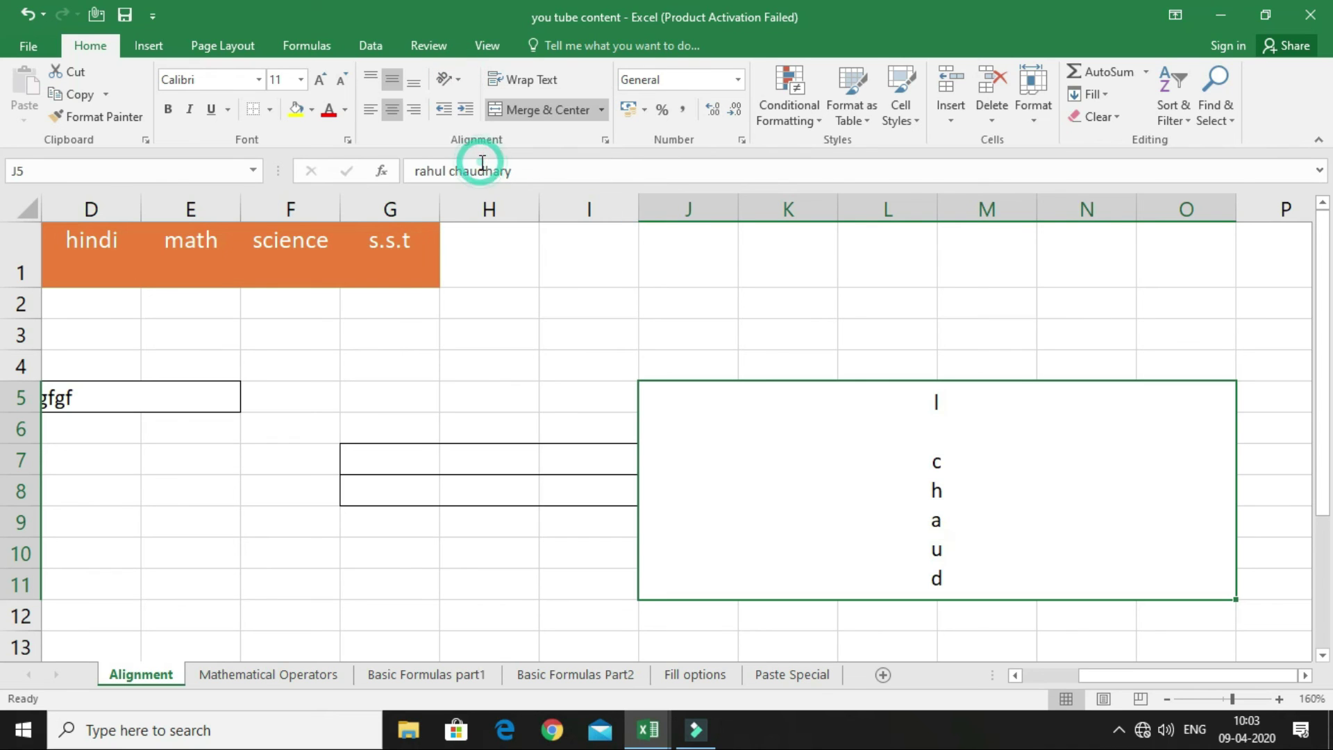
{"action": "left_click", "coordinate": [458, 79]}
{"action": "left_click", "coordinate": [484, 197]}
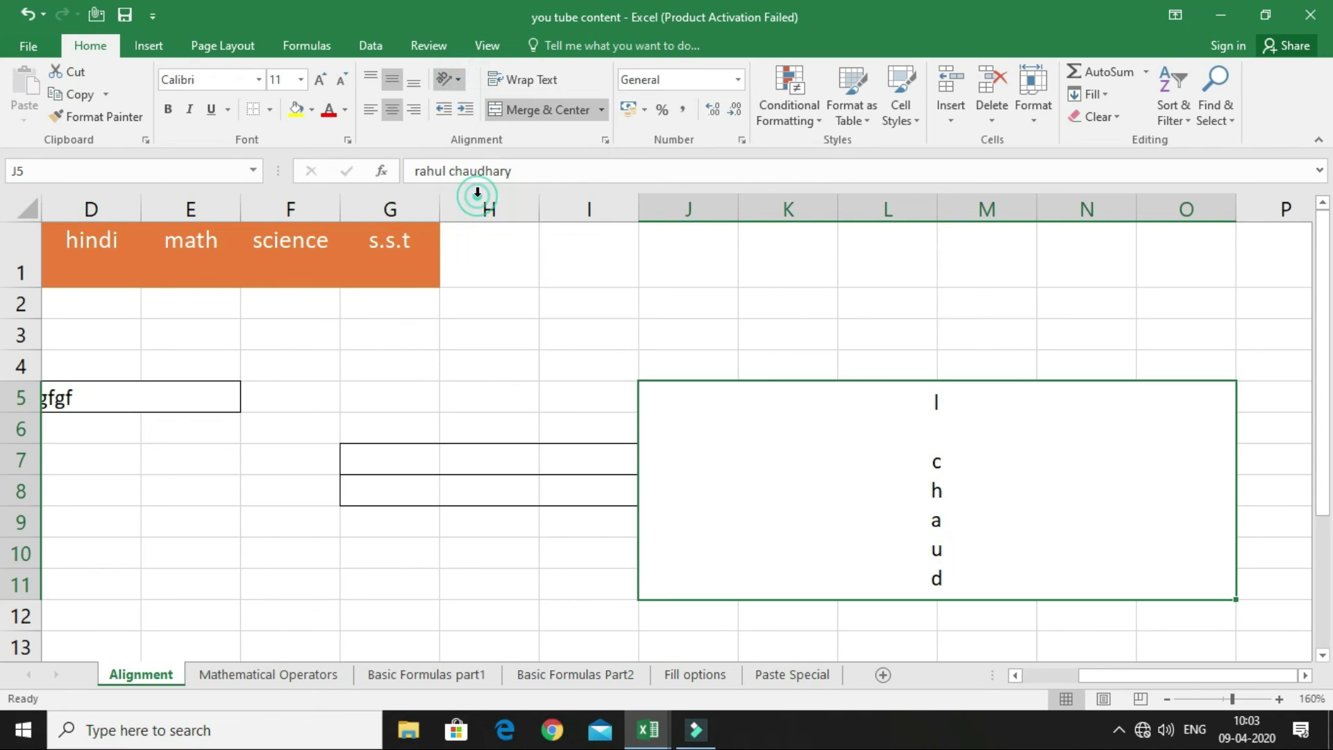
{"action": "left_click", "coordinate": [457, 79]}
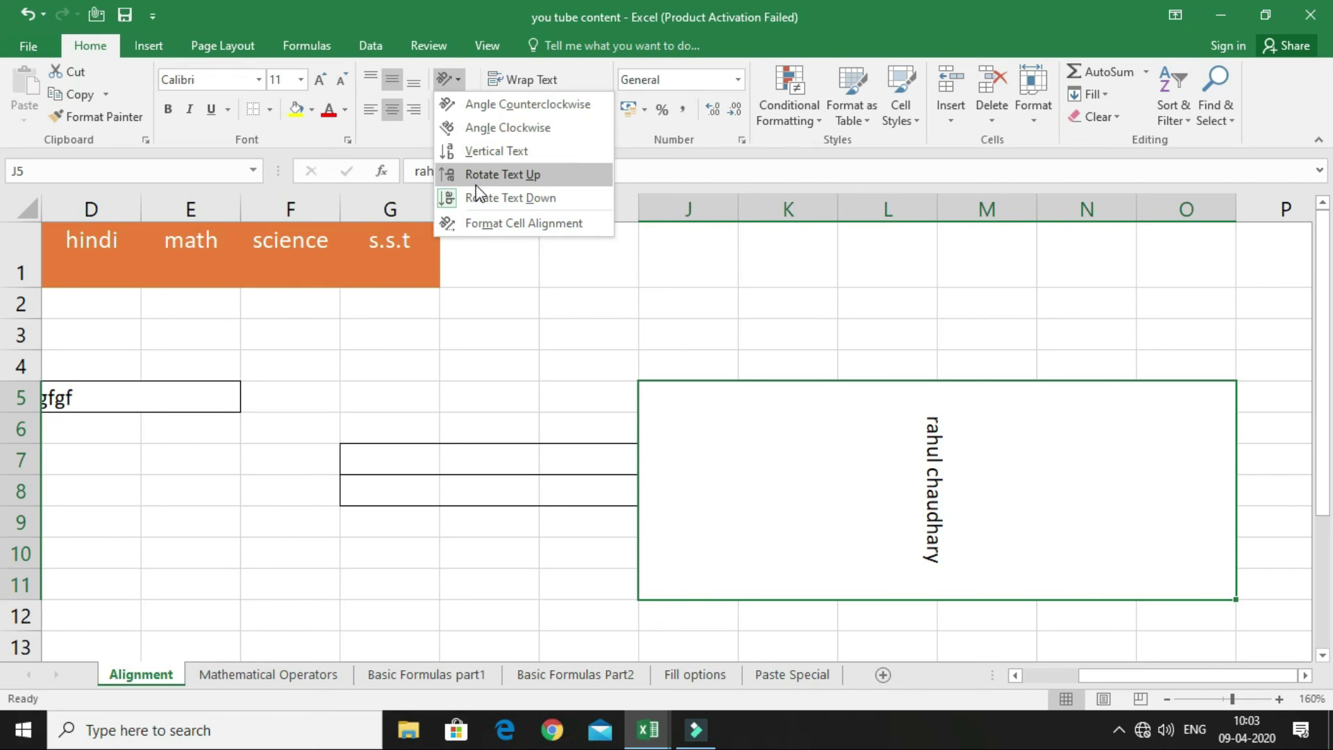
Step: Change the merged J5:O11 cell's text angle from -90 to 0 degrees in Format Cells
{"action": "left_click", "coordinate": [524, 223]}
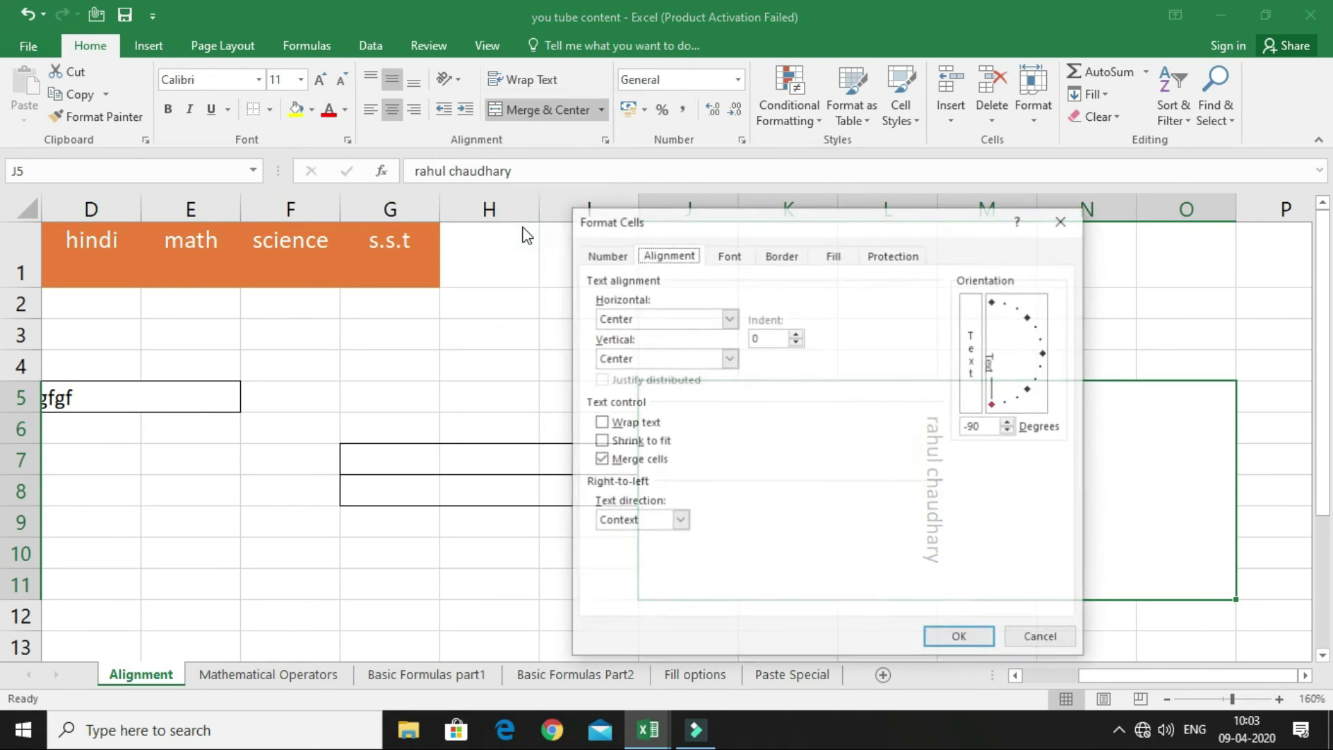
{"action": "left_click", "coordinate": [974, 426]}
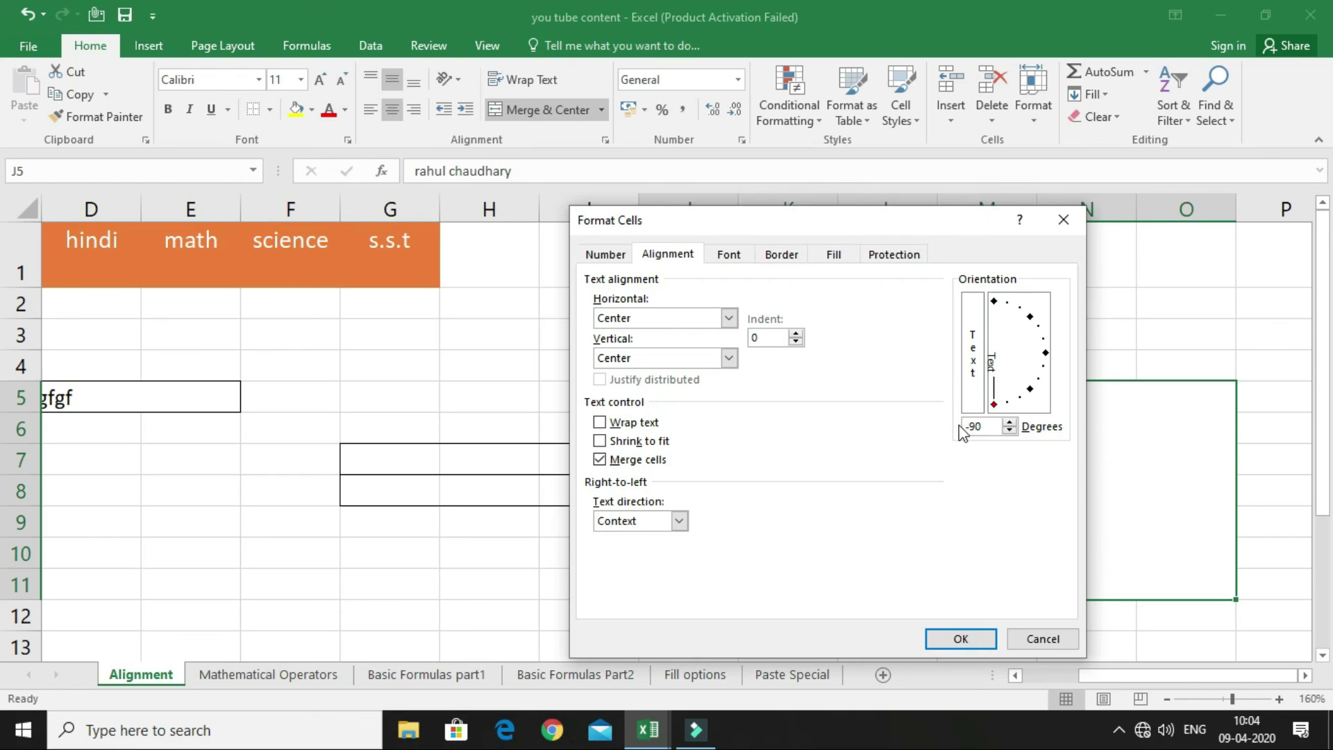
{"action": "key", "text": "BackSpace"}
{"action": "key", "text": "BackSpace"}
{"action": "left_click", "coordinate": [960, 638]}
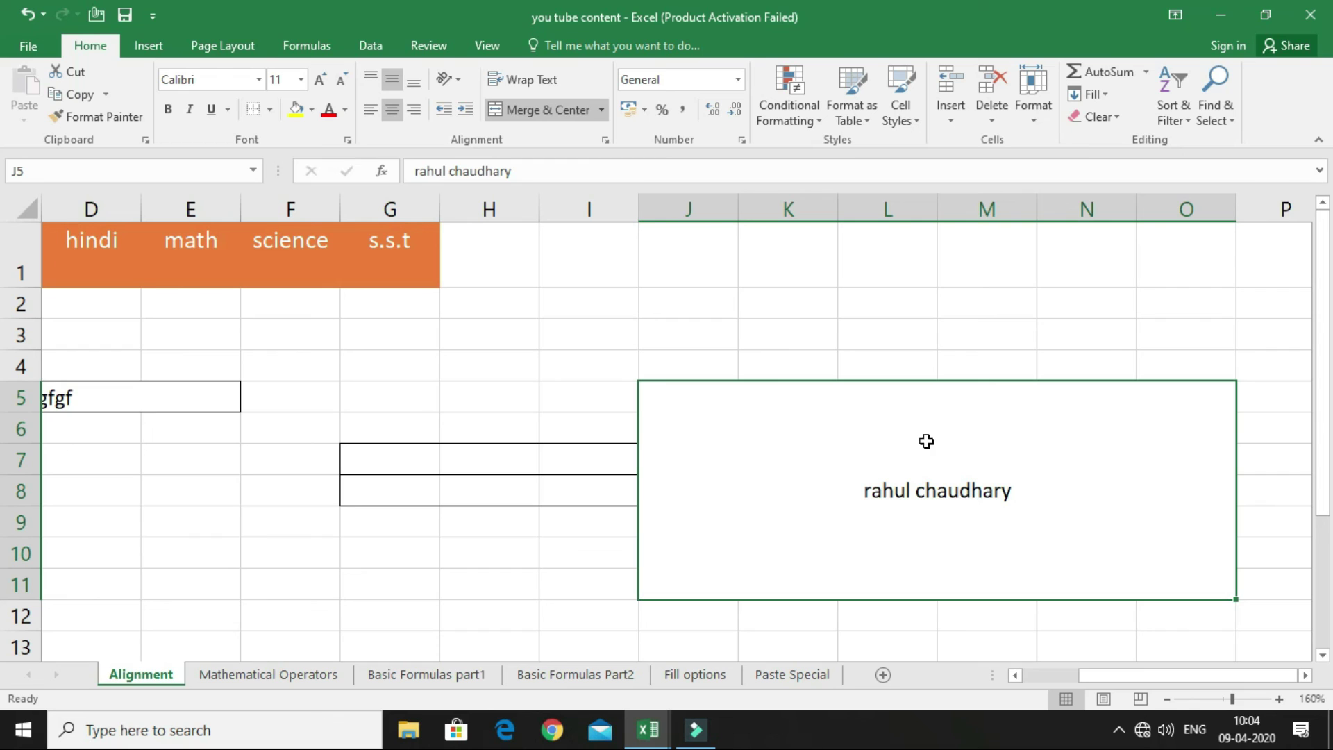
Step: Left-align the name in merged J5:O11, then raise and lower its indent to a slight offset
{"action": "left_click", "coordinate": [463, 115]}
{"action": "left_click", "coordinate": [464, 115]}
{"action": "left_click", "coordinate": [464, 116]}
{"action": "left_click", "coordinate": [463, 115]}
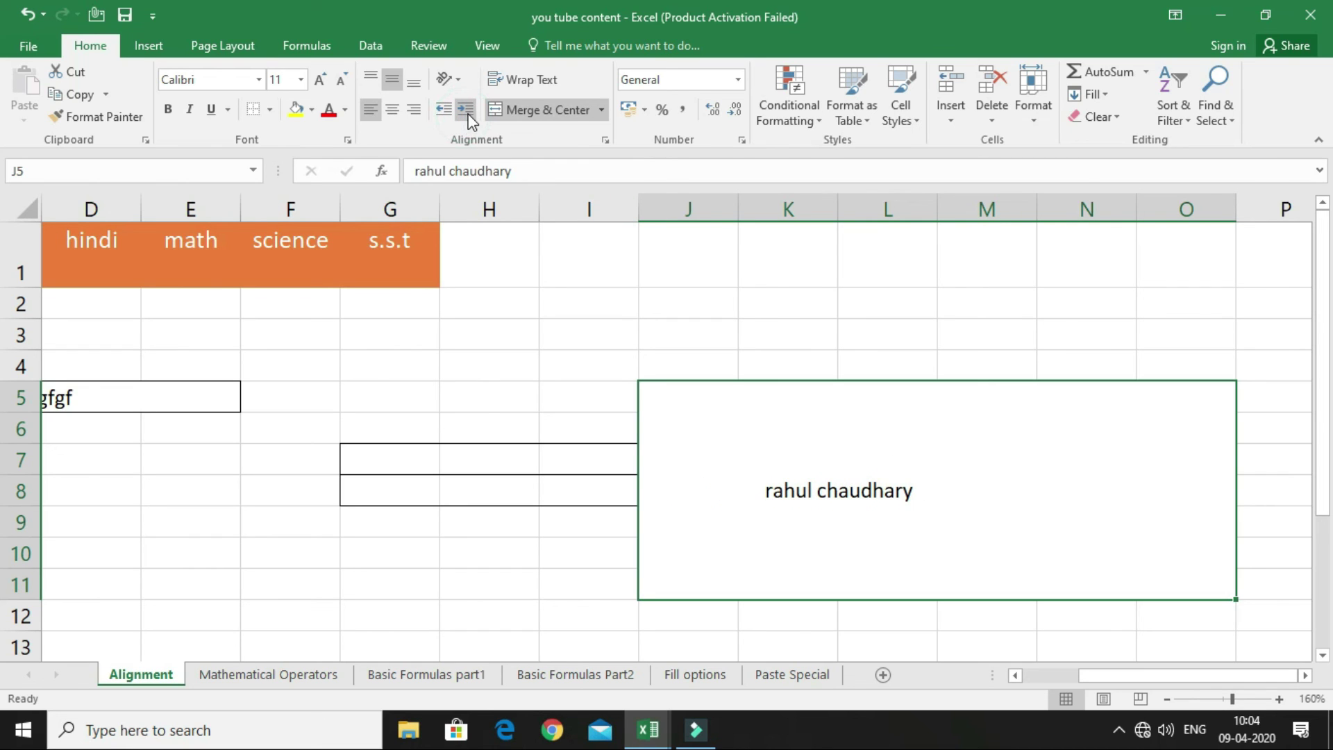
{"action": "left_click", "coordinate": [450, 113]}
{"action": "left_click", "coordinate": [450, 113]}
{"action": "left_click", "coordinate": [450, 114]}
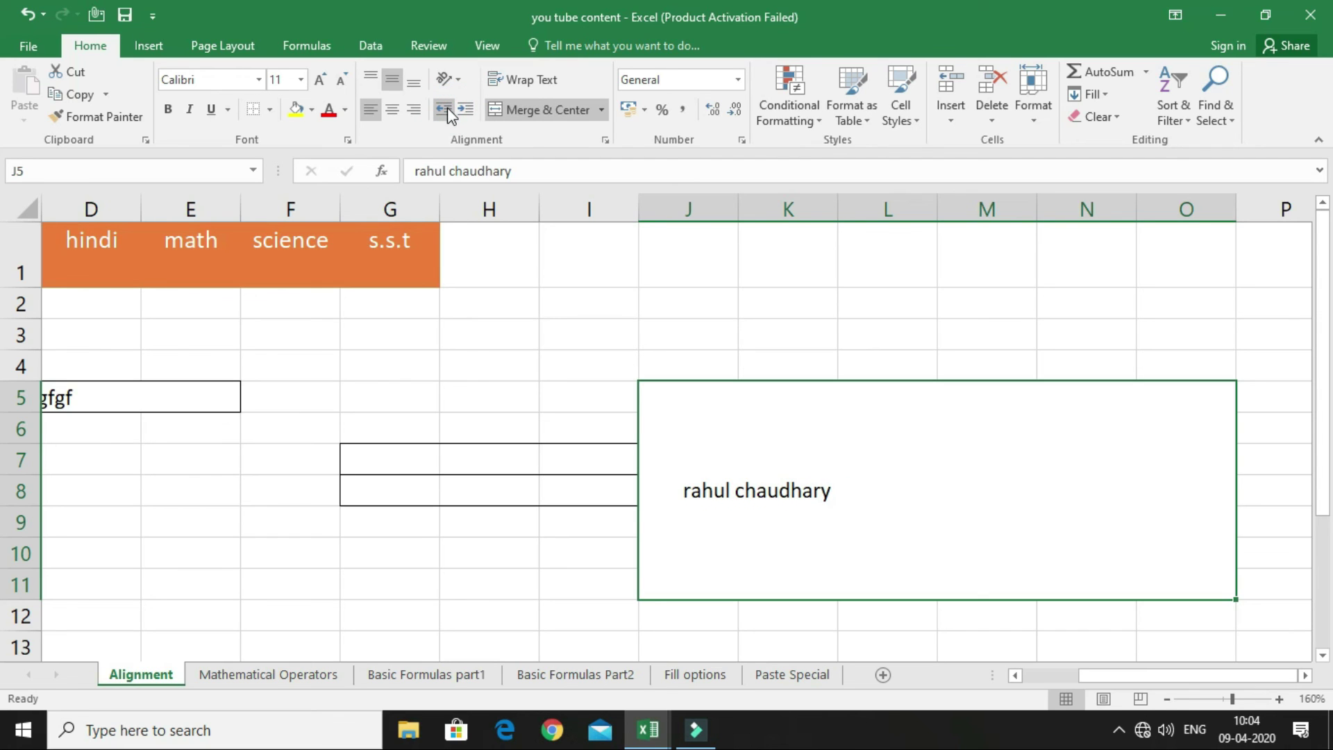